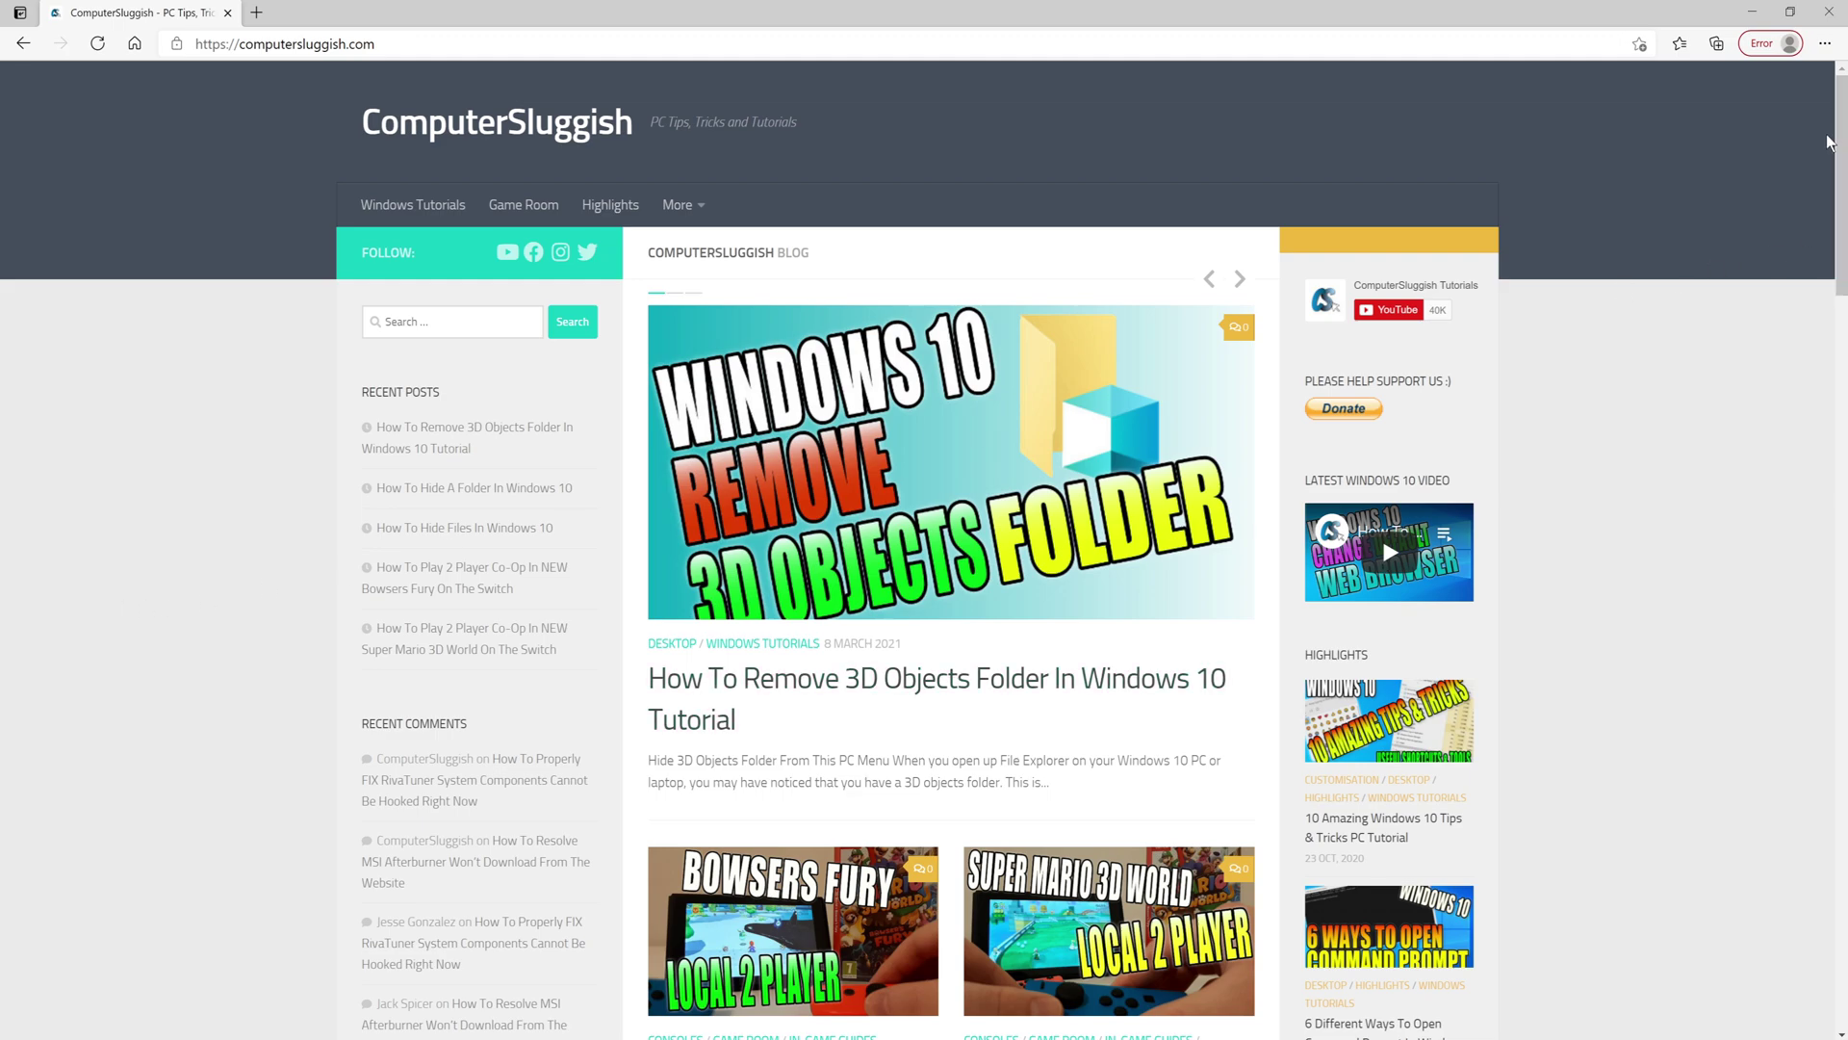
# Open Edge's Settings and more menu over the ComputerSluggish homepage
pyautogui.click(1826, 44)
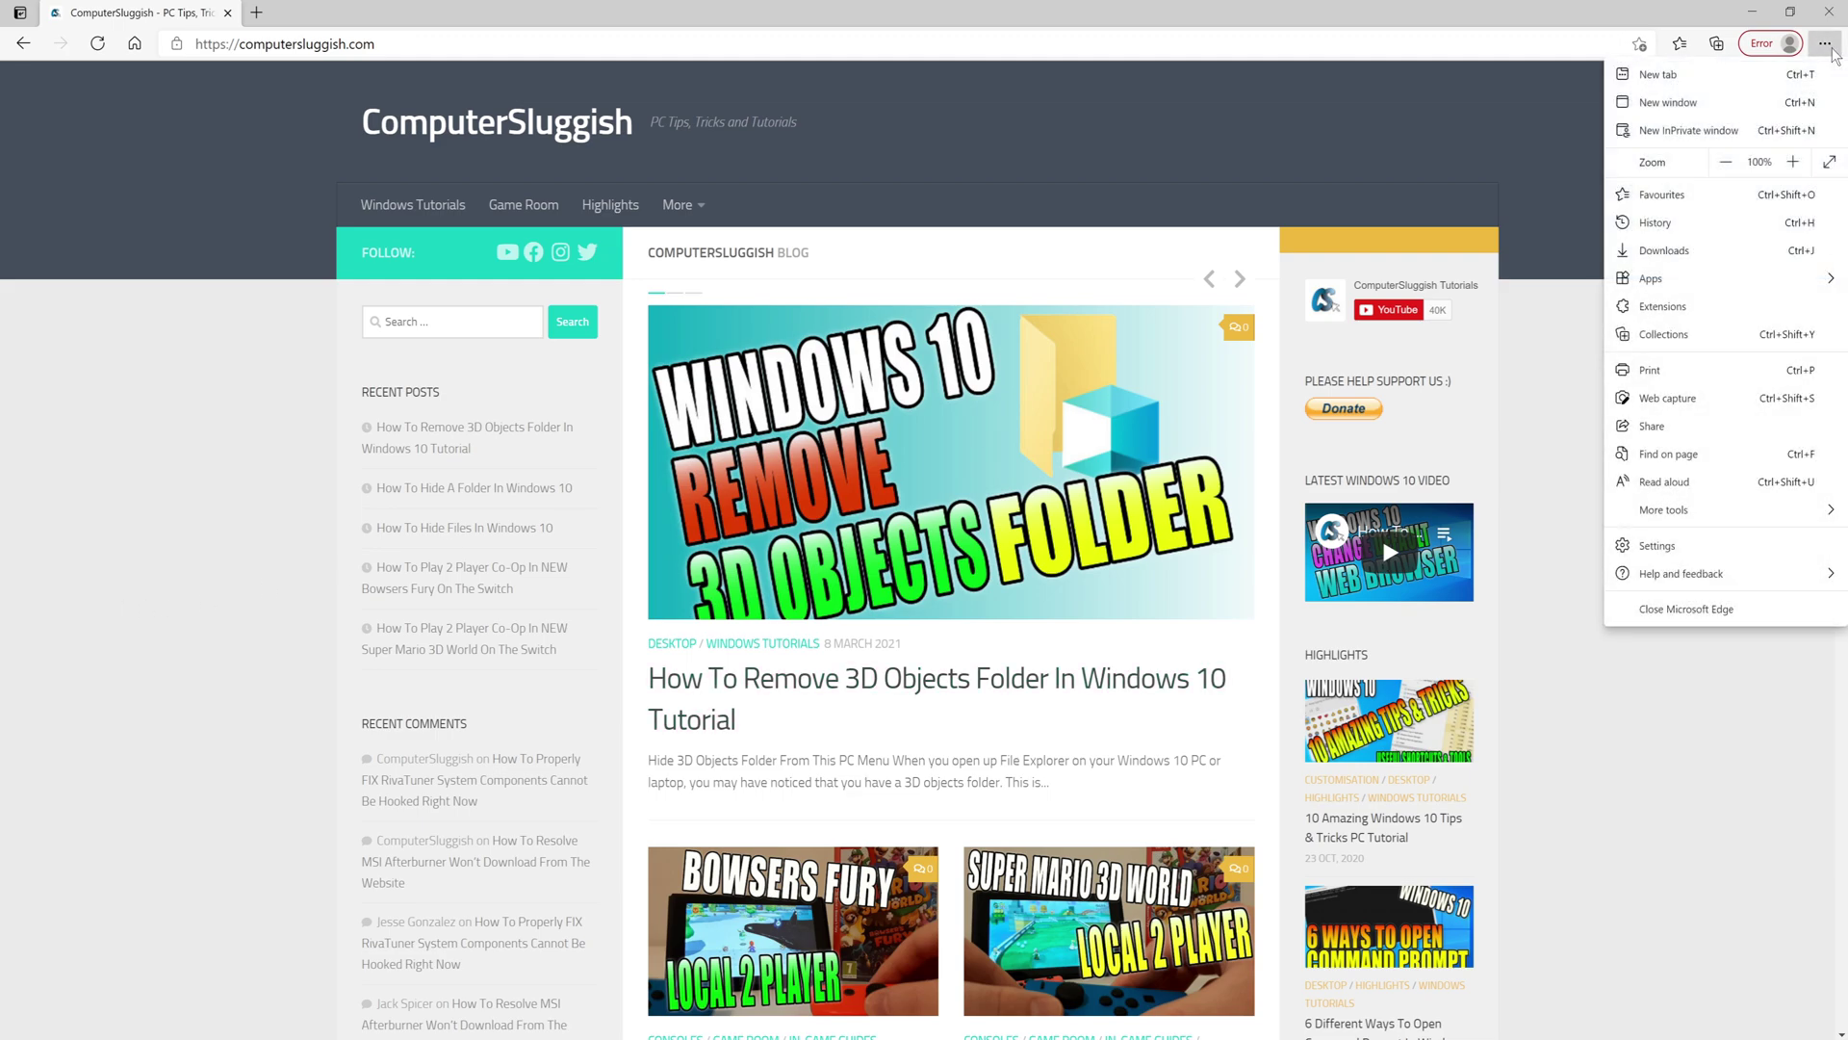
# Open the Extensions page to check installed extensions; none are listed
pyautogui.click(1702, 305)
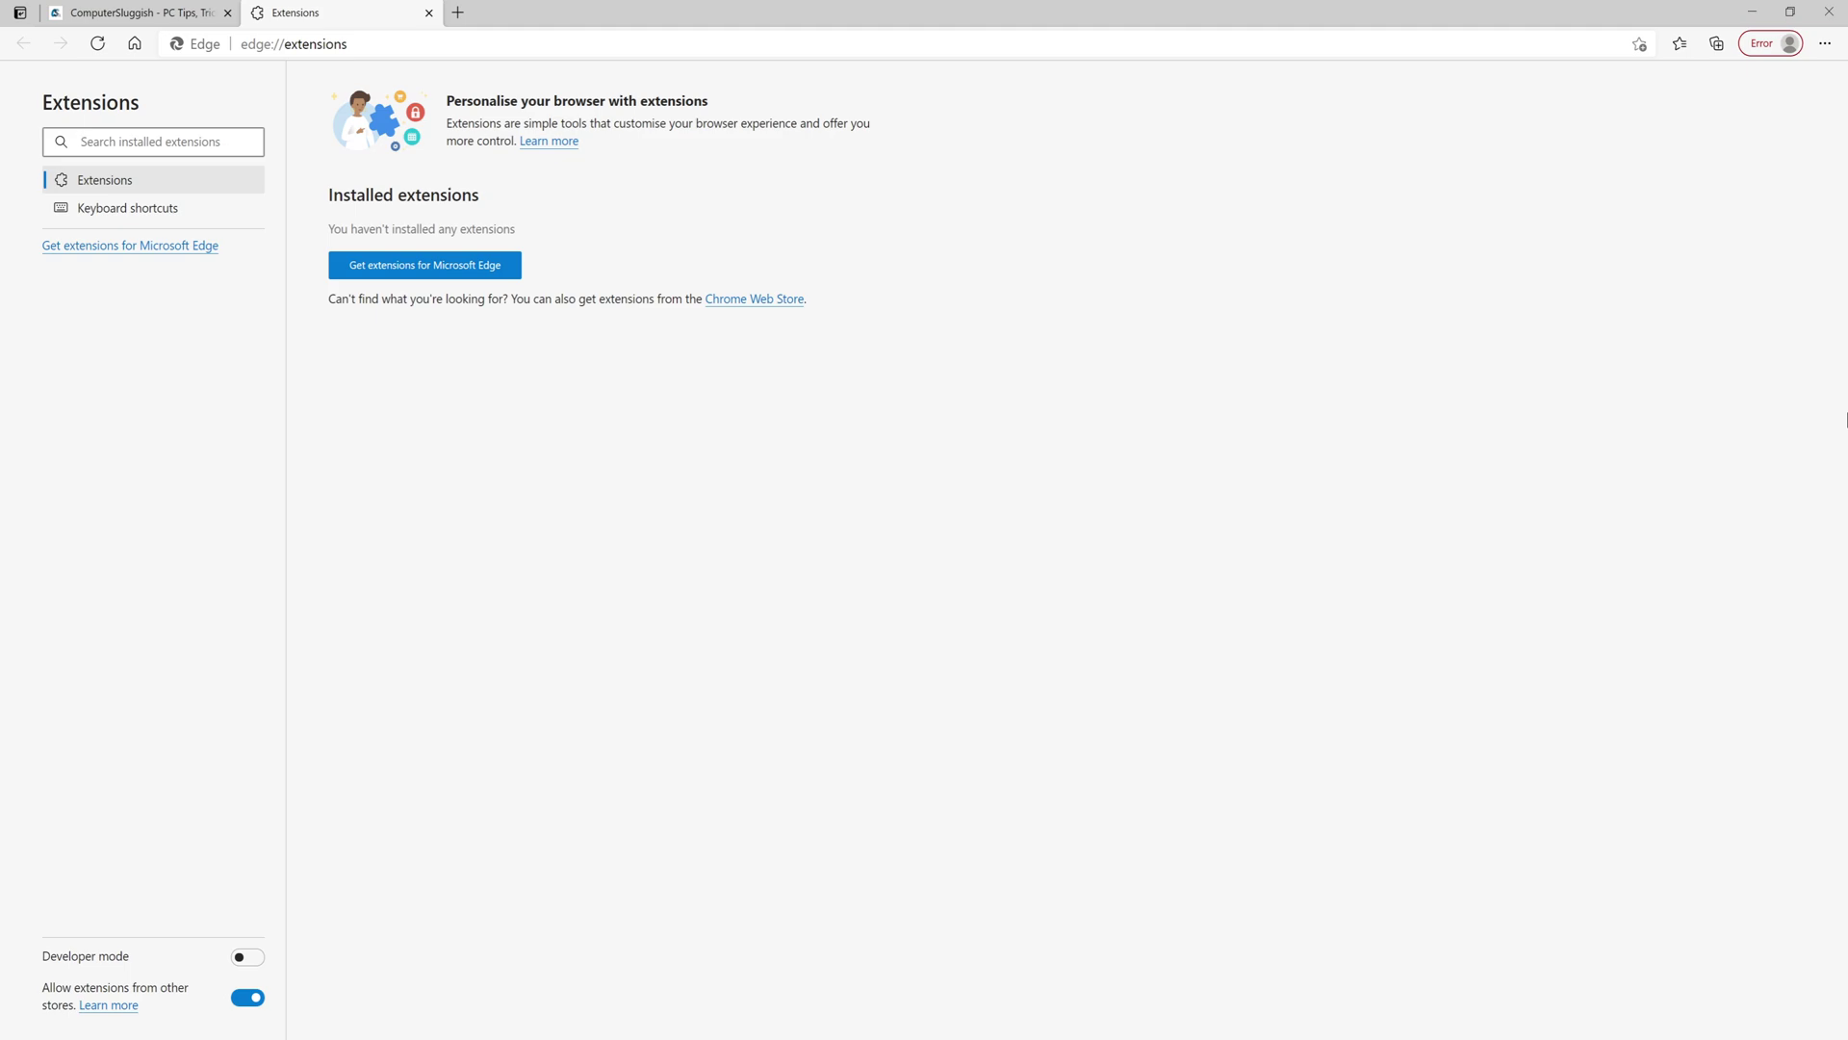
# Open Clear browsing data from History and set the time range to All time
pyautogui.click(1825, 44)
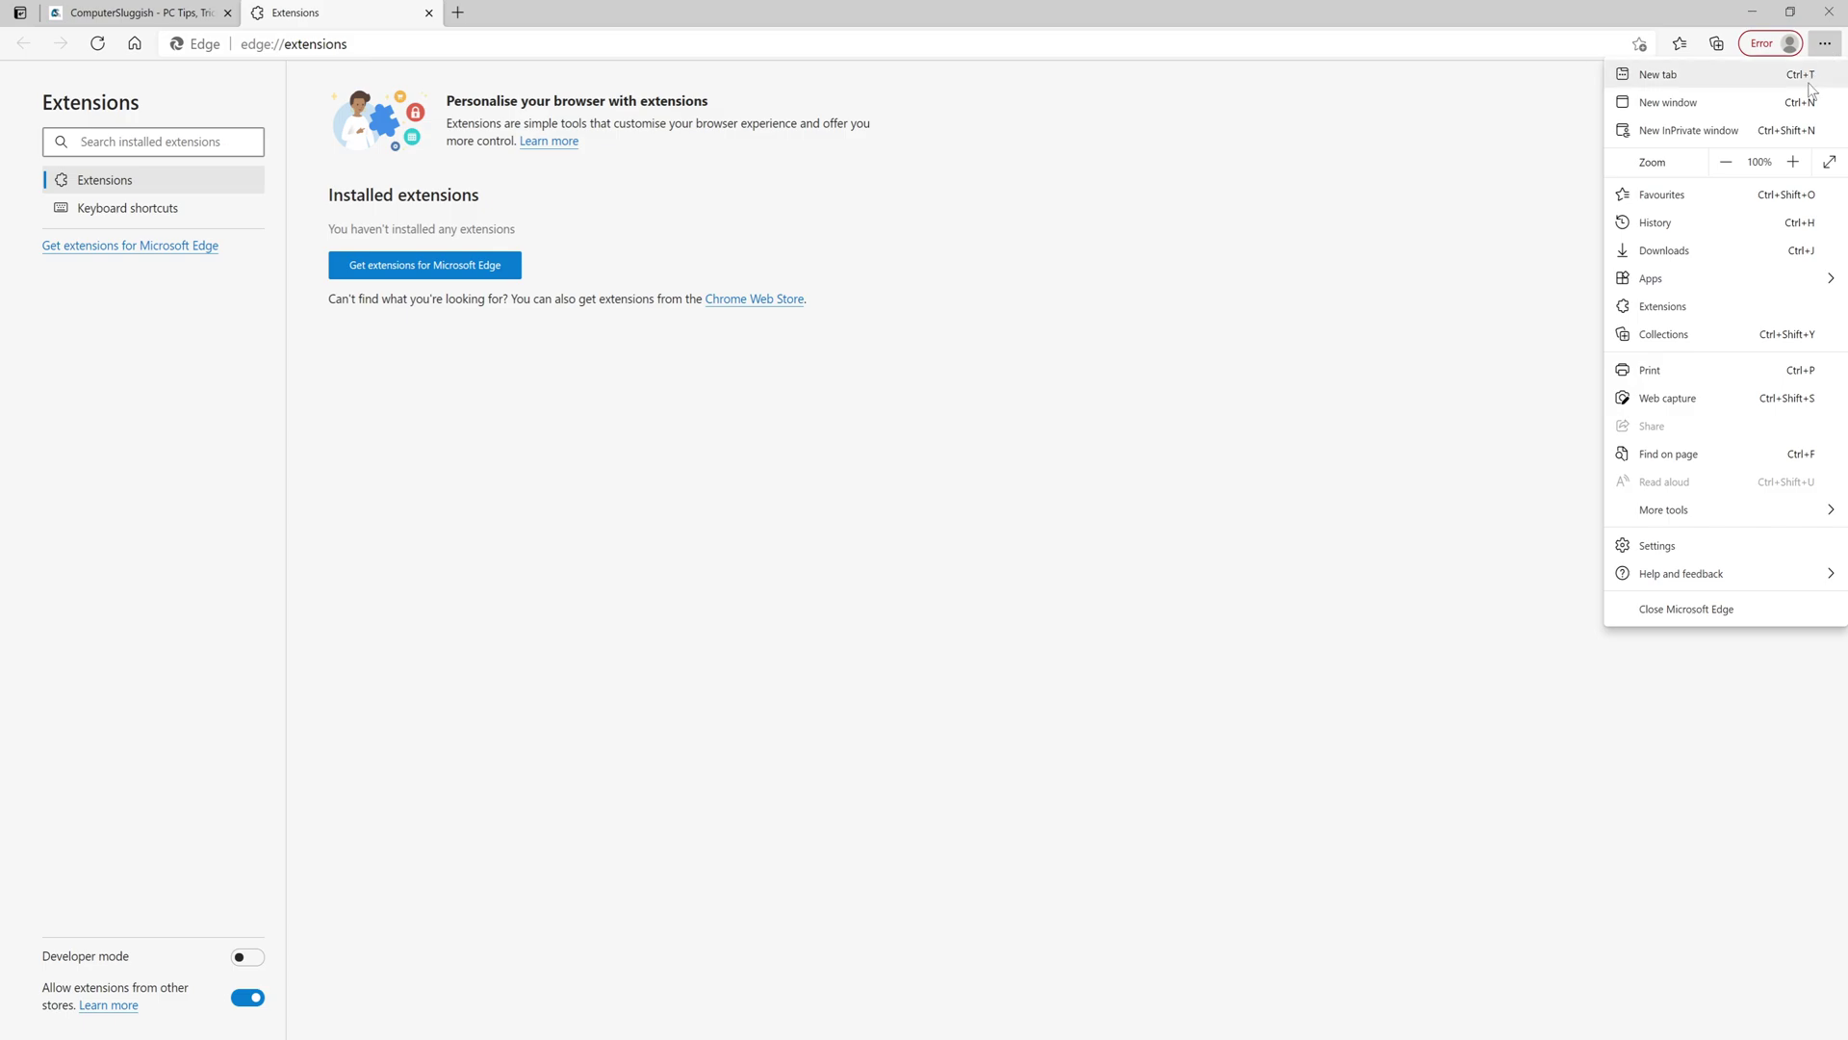
pyautogui.click(1707, 226)
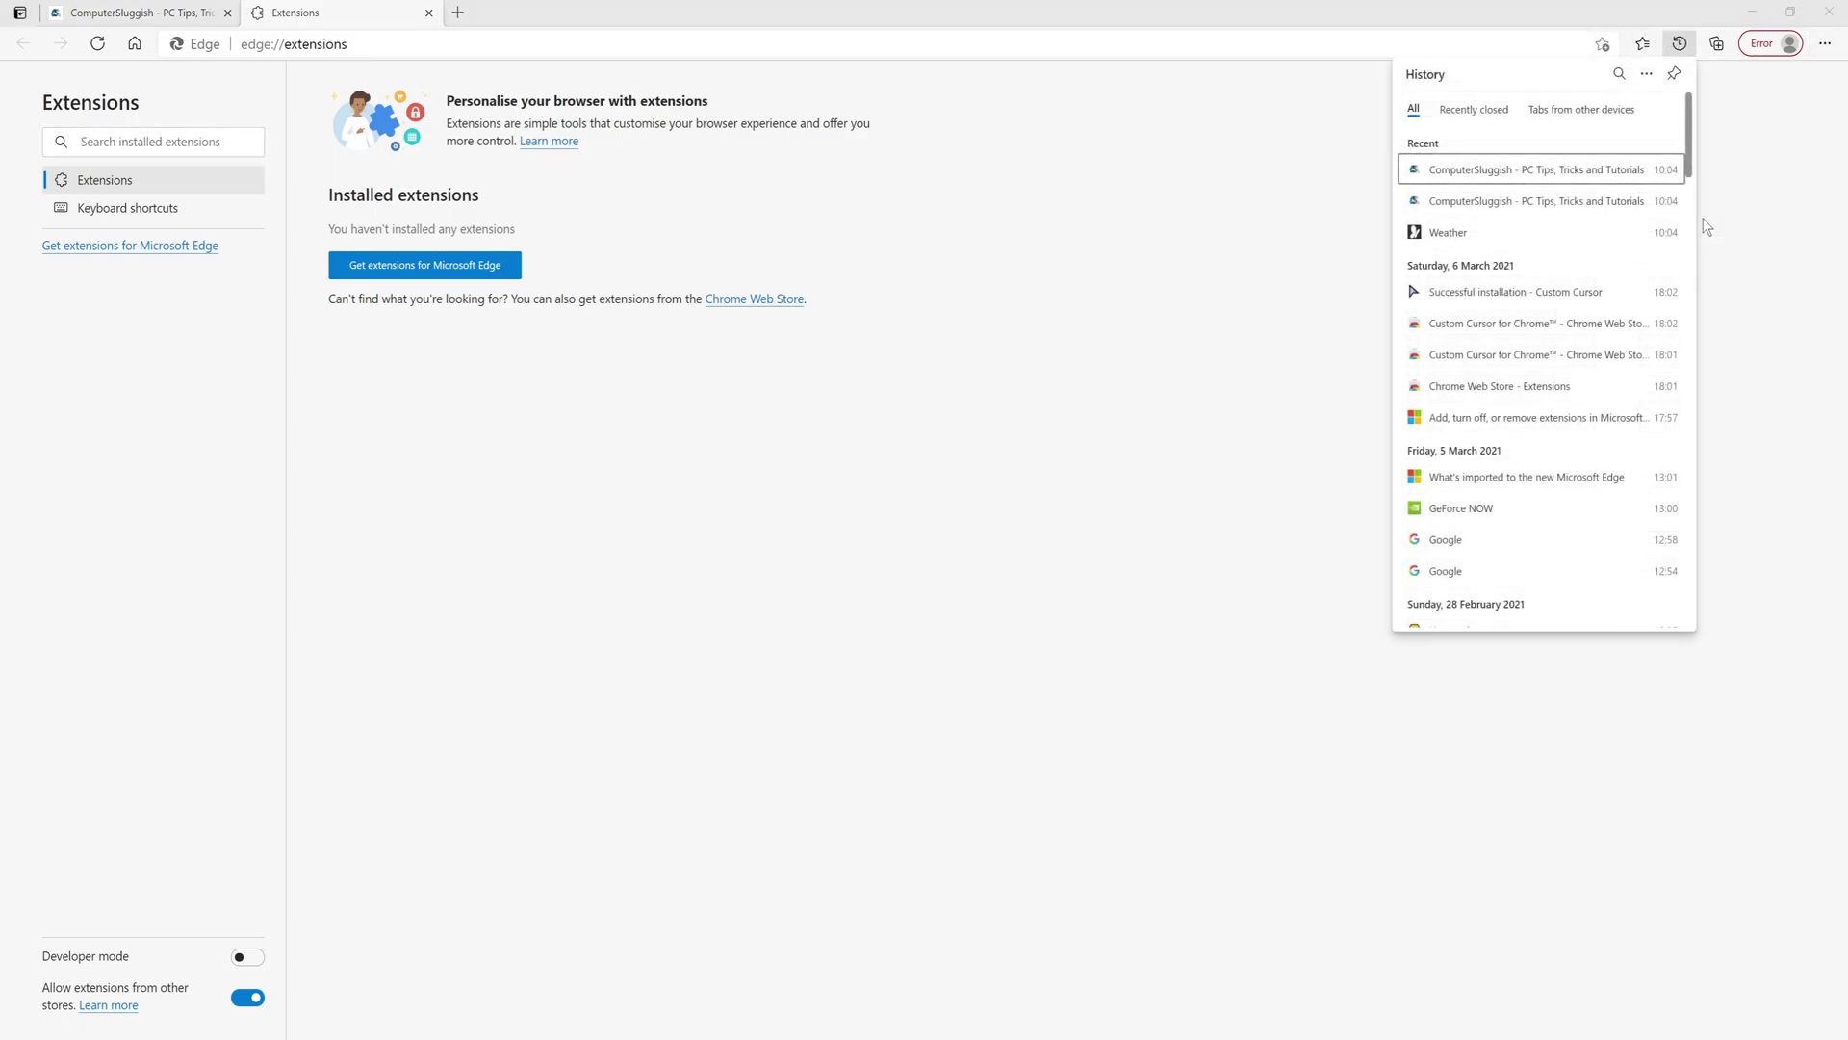
pyautogui.click(1647, 76)
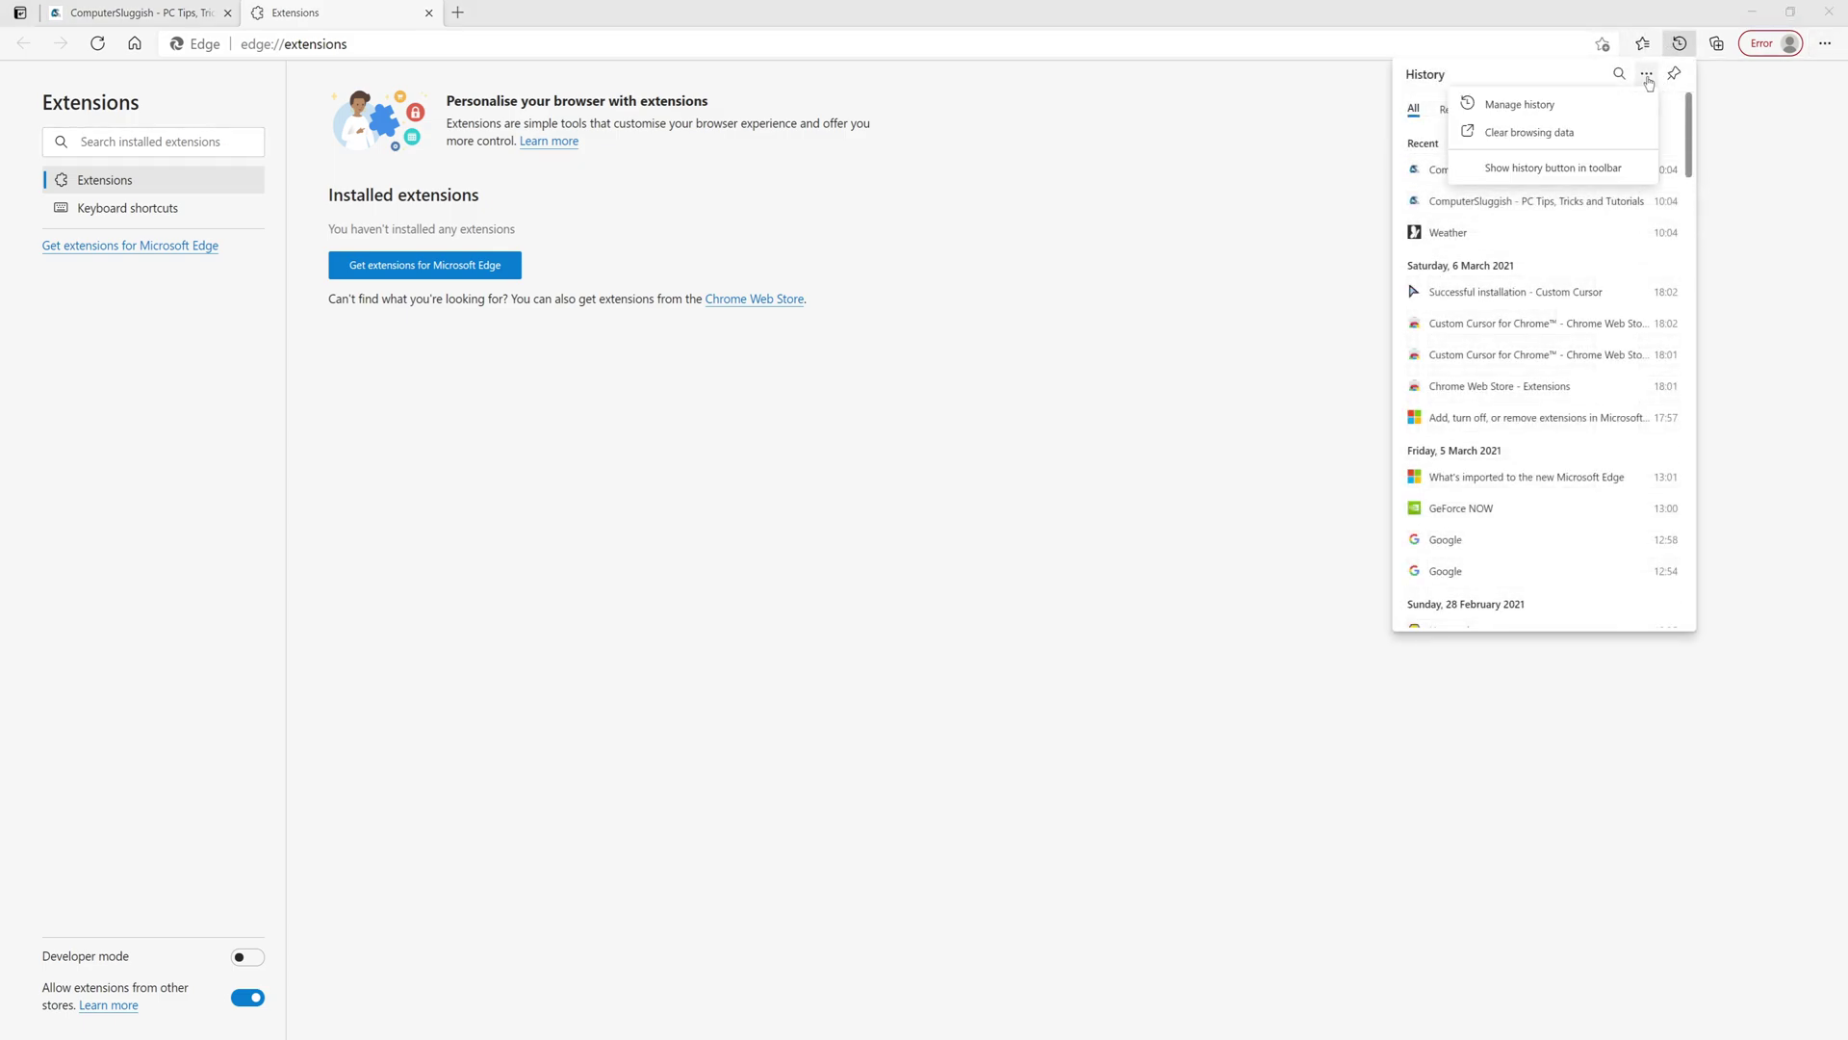
pyautogui.click(1588, 142)
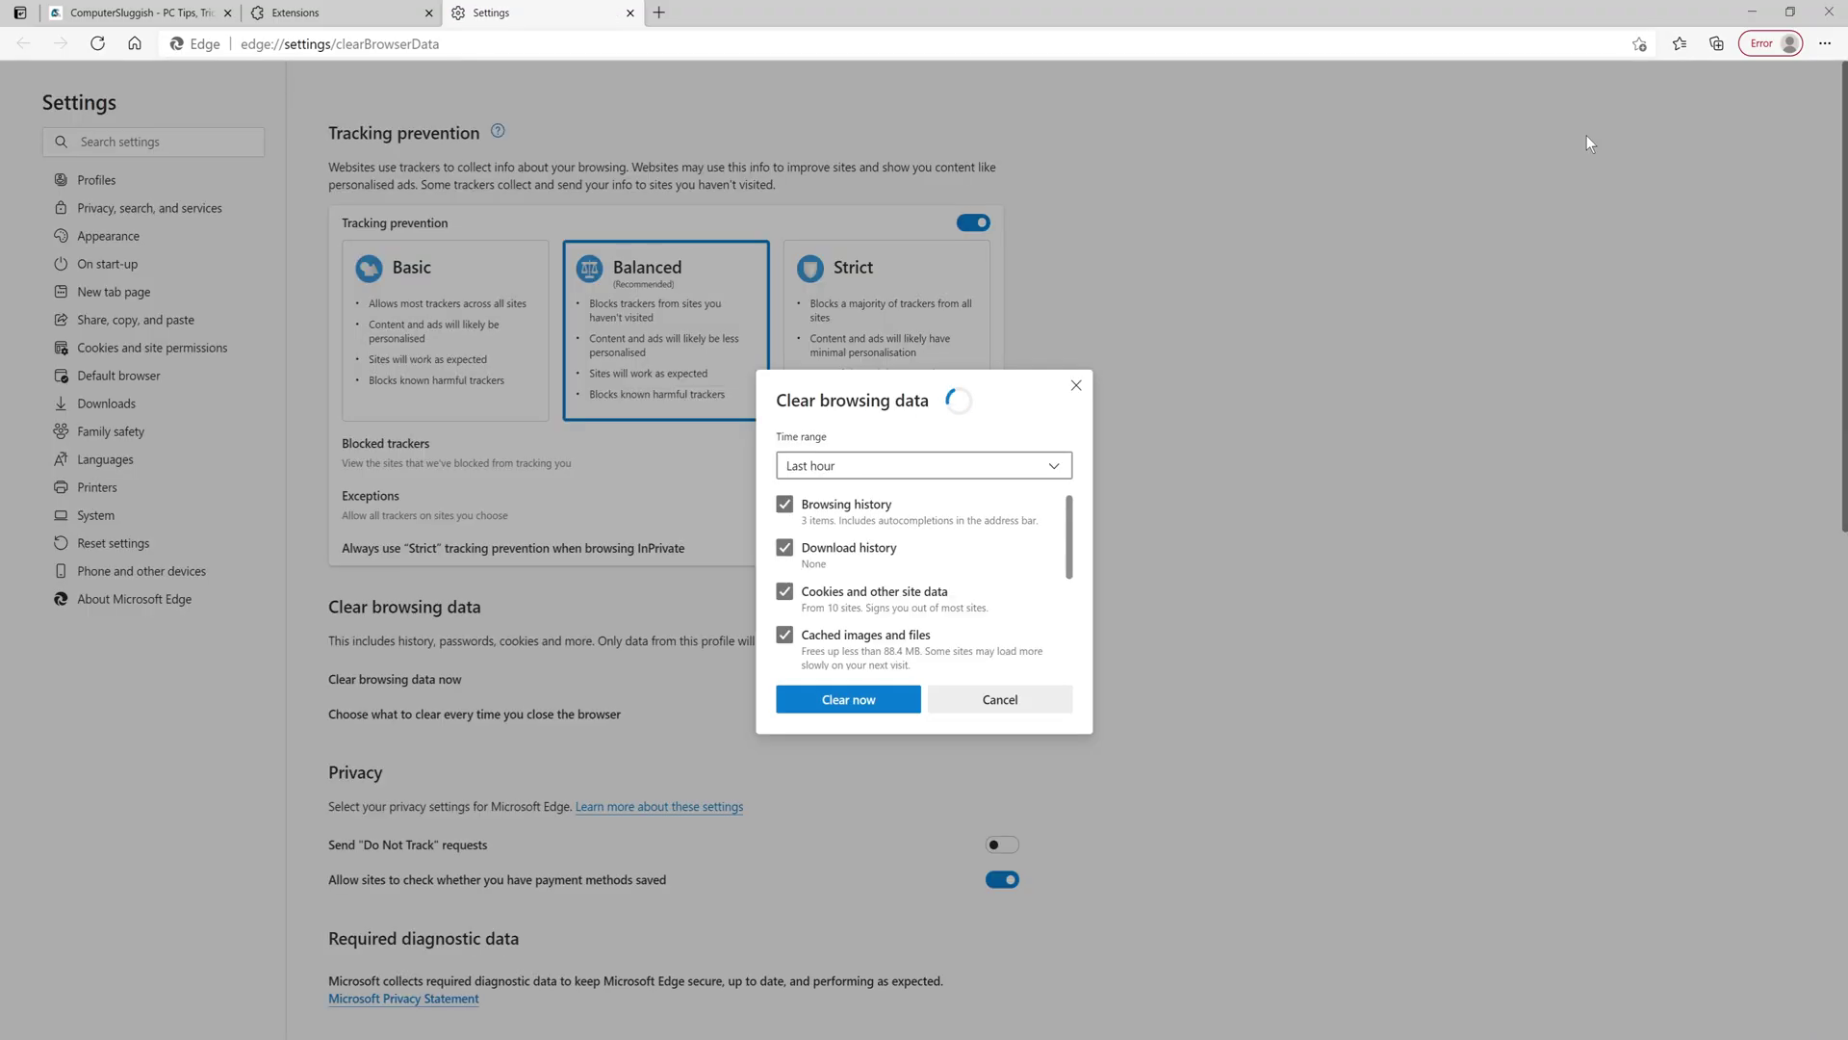
pyautogui.click(924, 472)
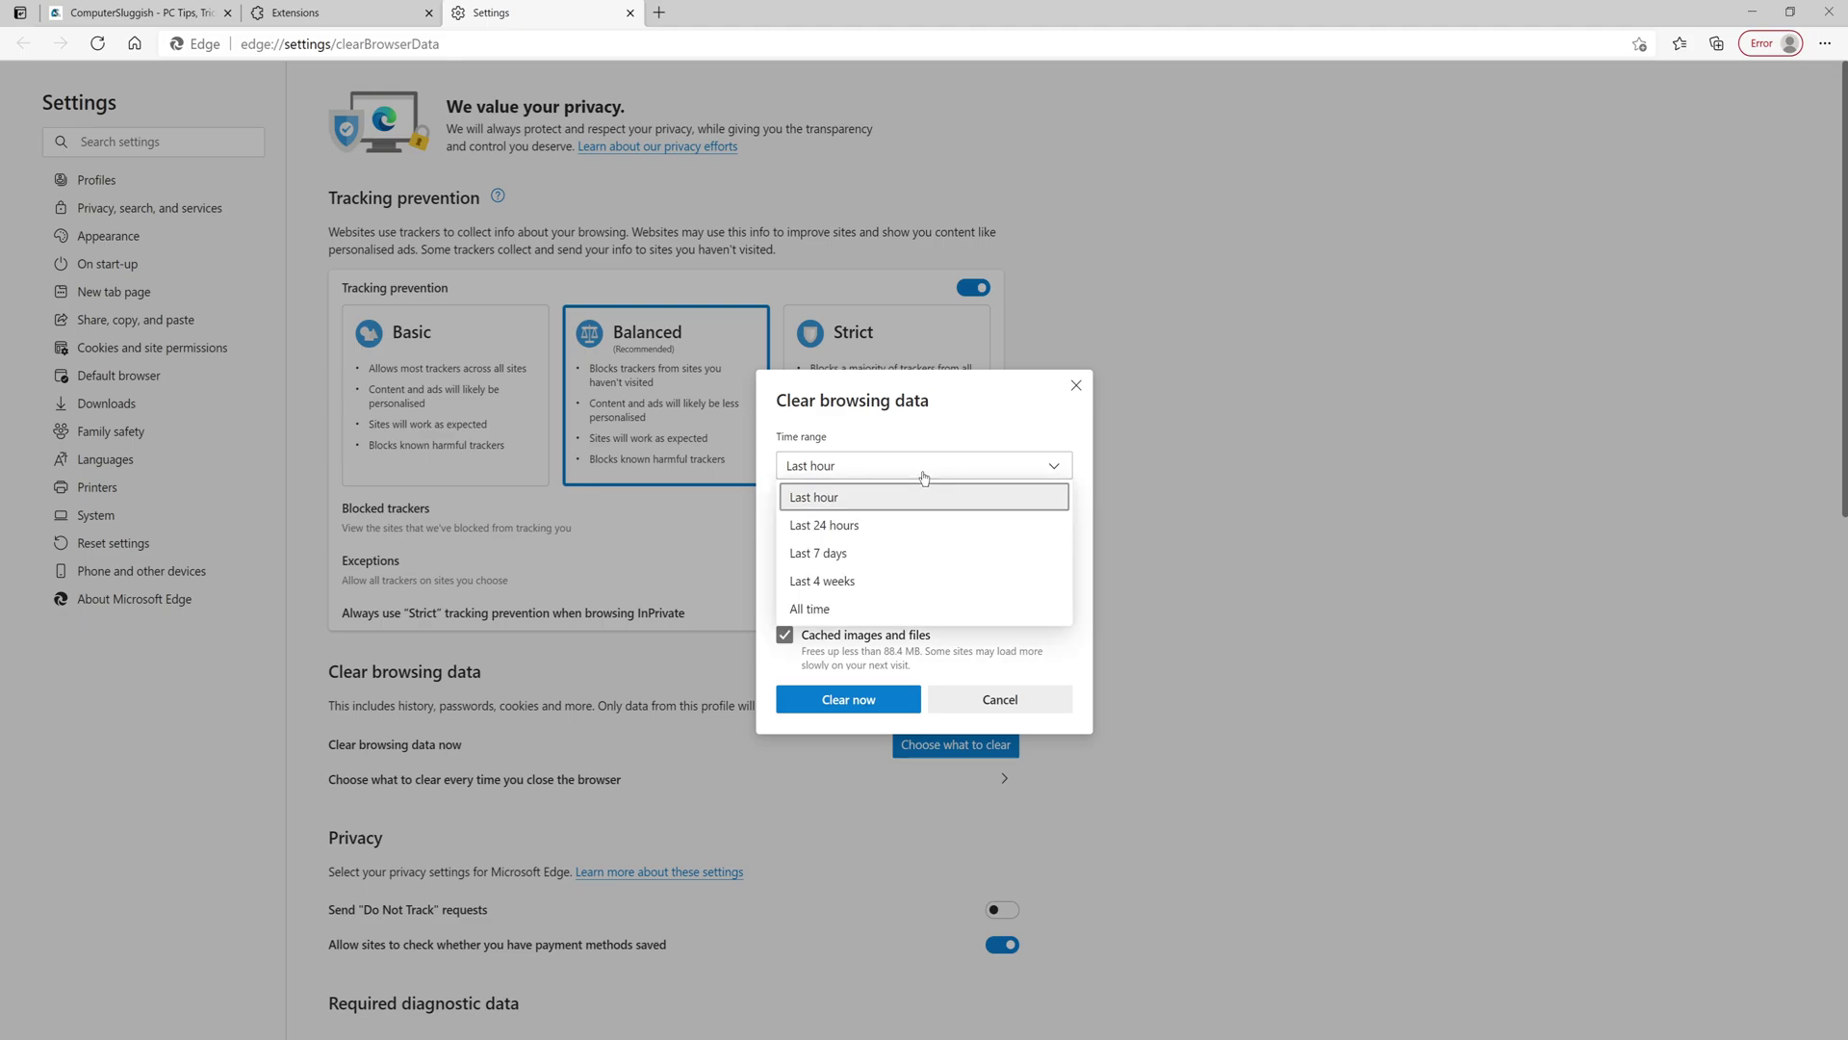
pyautogui.click(924, 613)
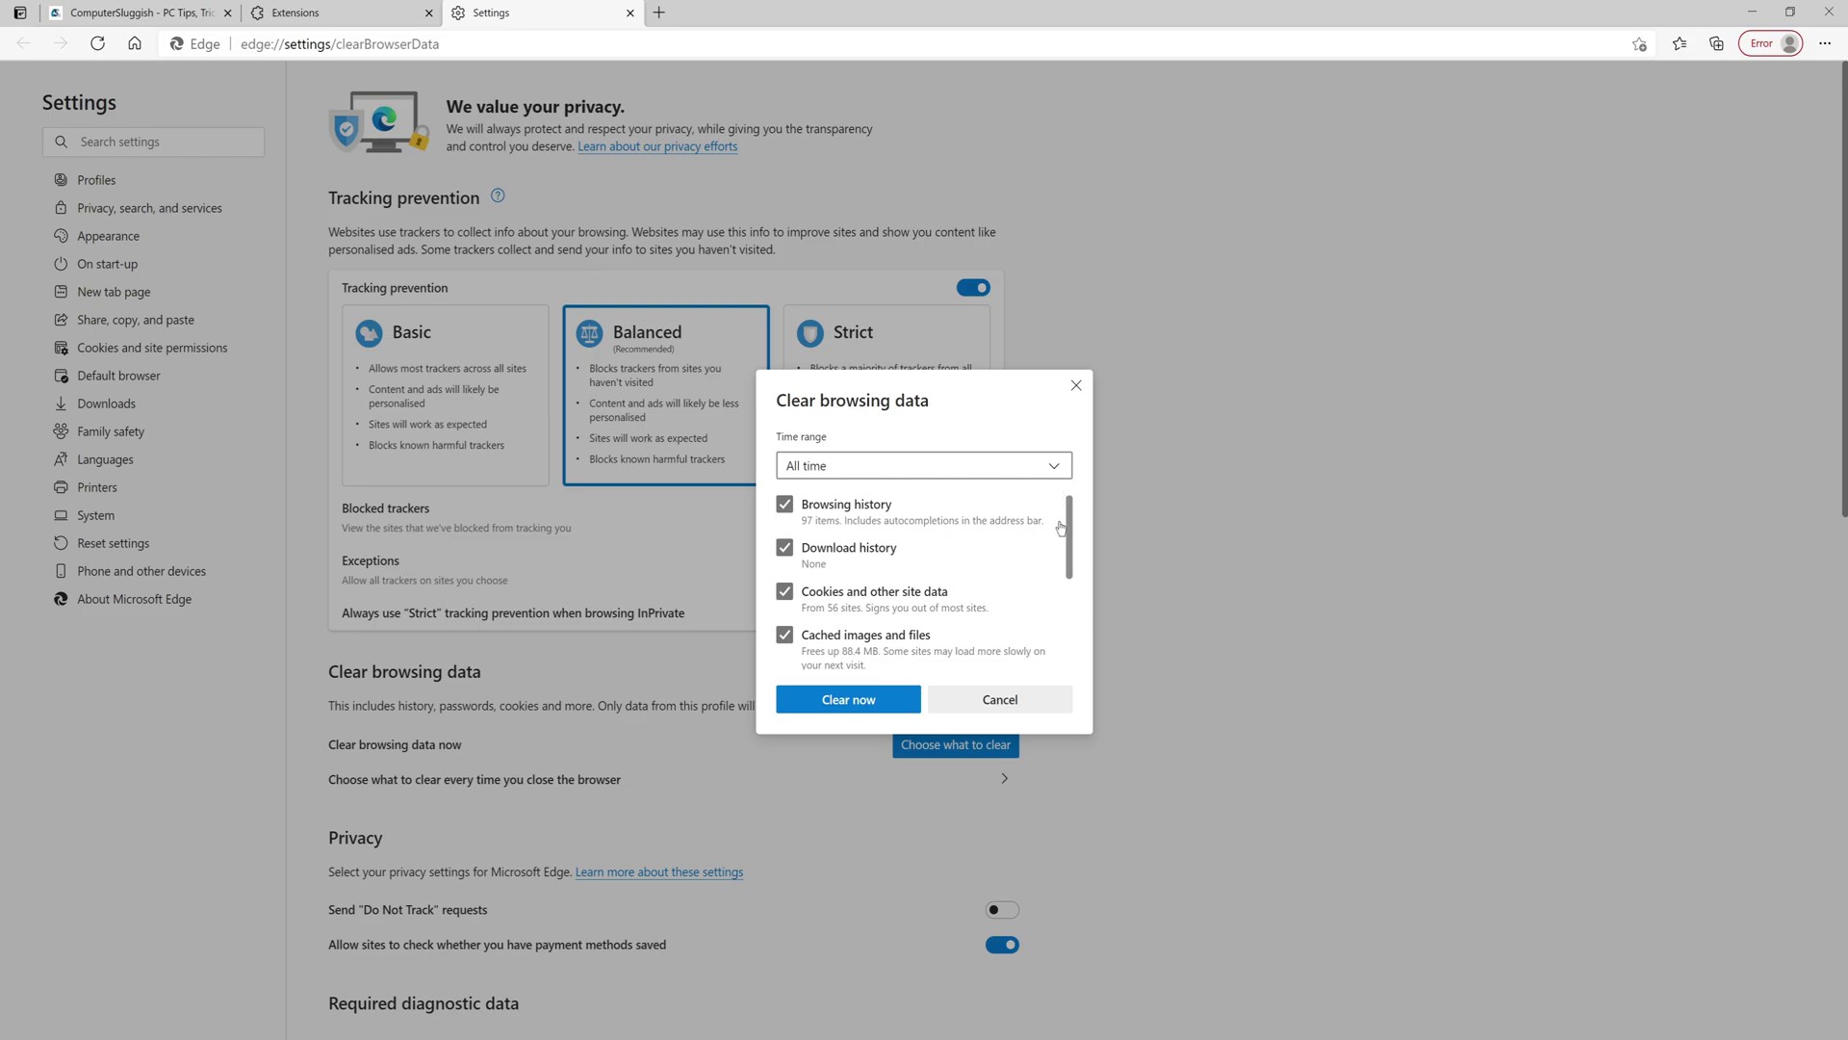
# Tick autofill, site permissions, previous Edge data and passwords, then clear the browsing data
pyautogui.scroll(-1, 1070, 534)
pyautogui.moveTo(1067, 545); pyautogui.dragTo(1068, 628)
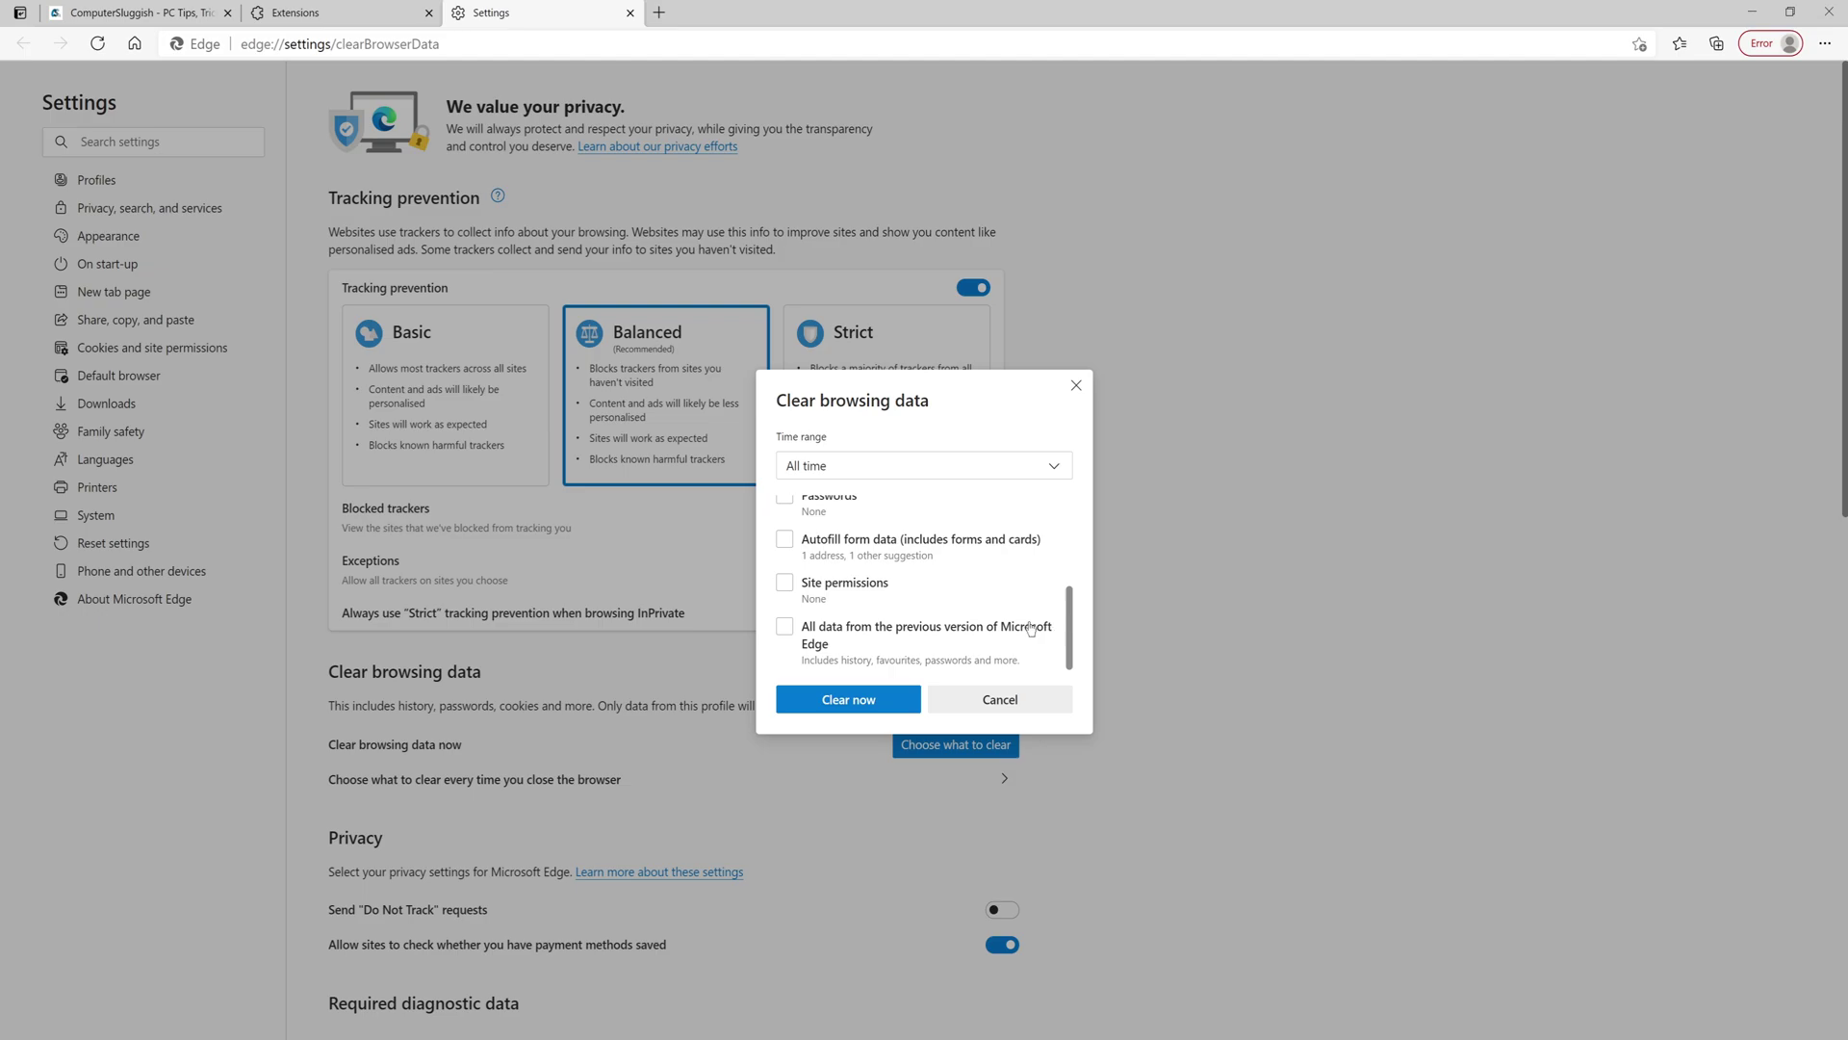
pyautogui.click(855, 554)
pyautogui.click(854, 589)
pyautogui.click(855, 643)
pyautogui.scroll(1, 1066, 633)
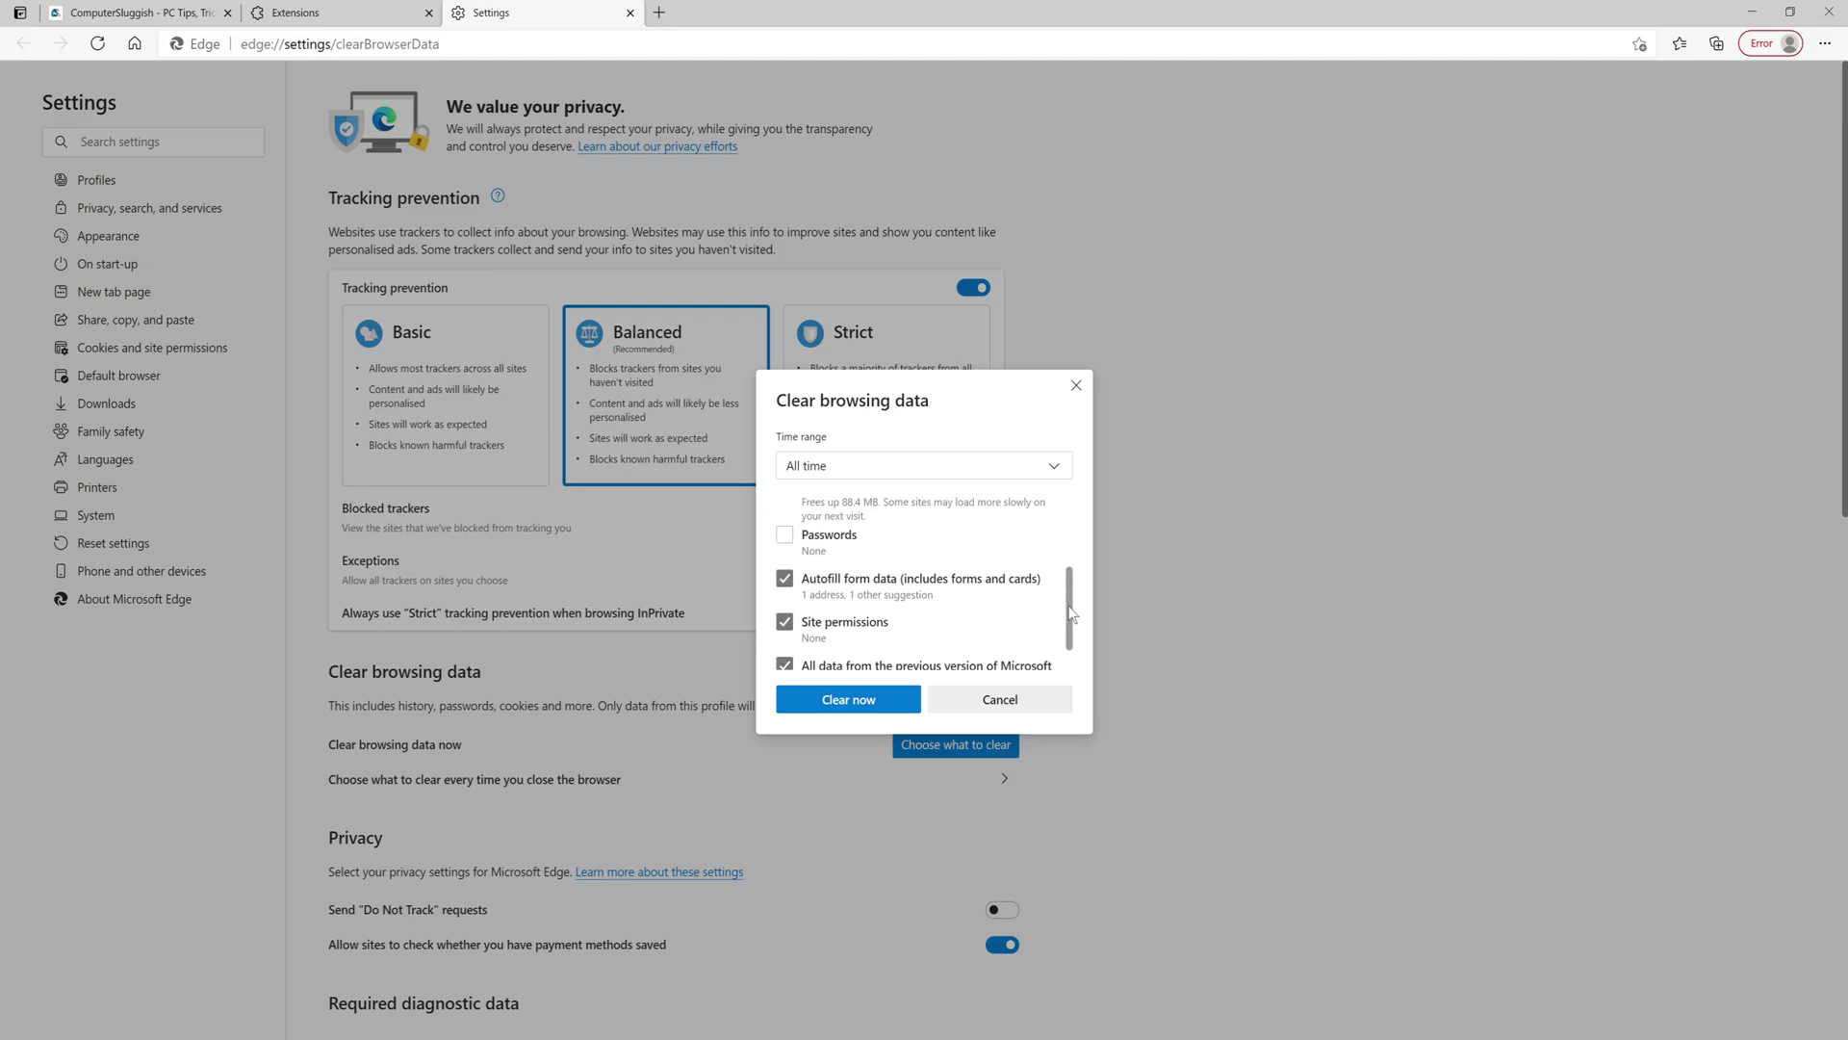
pyautogui.click(882, 585)
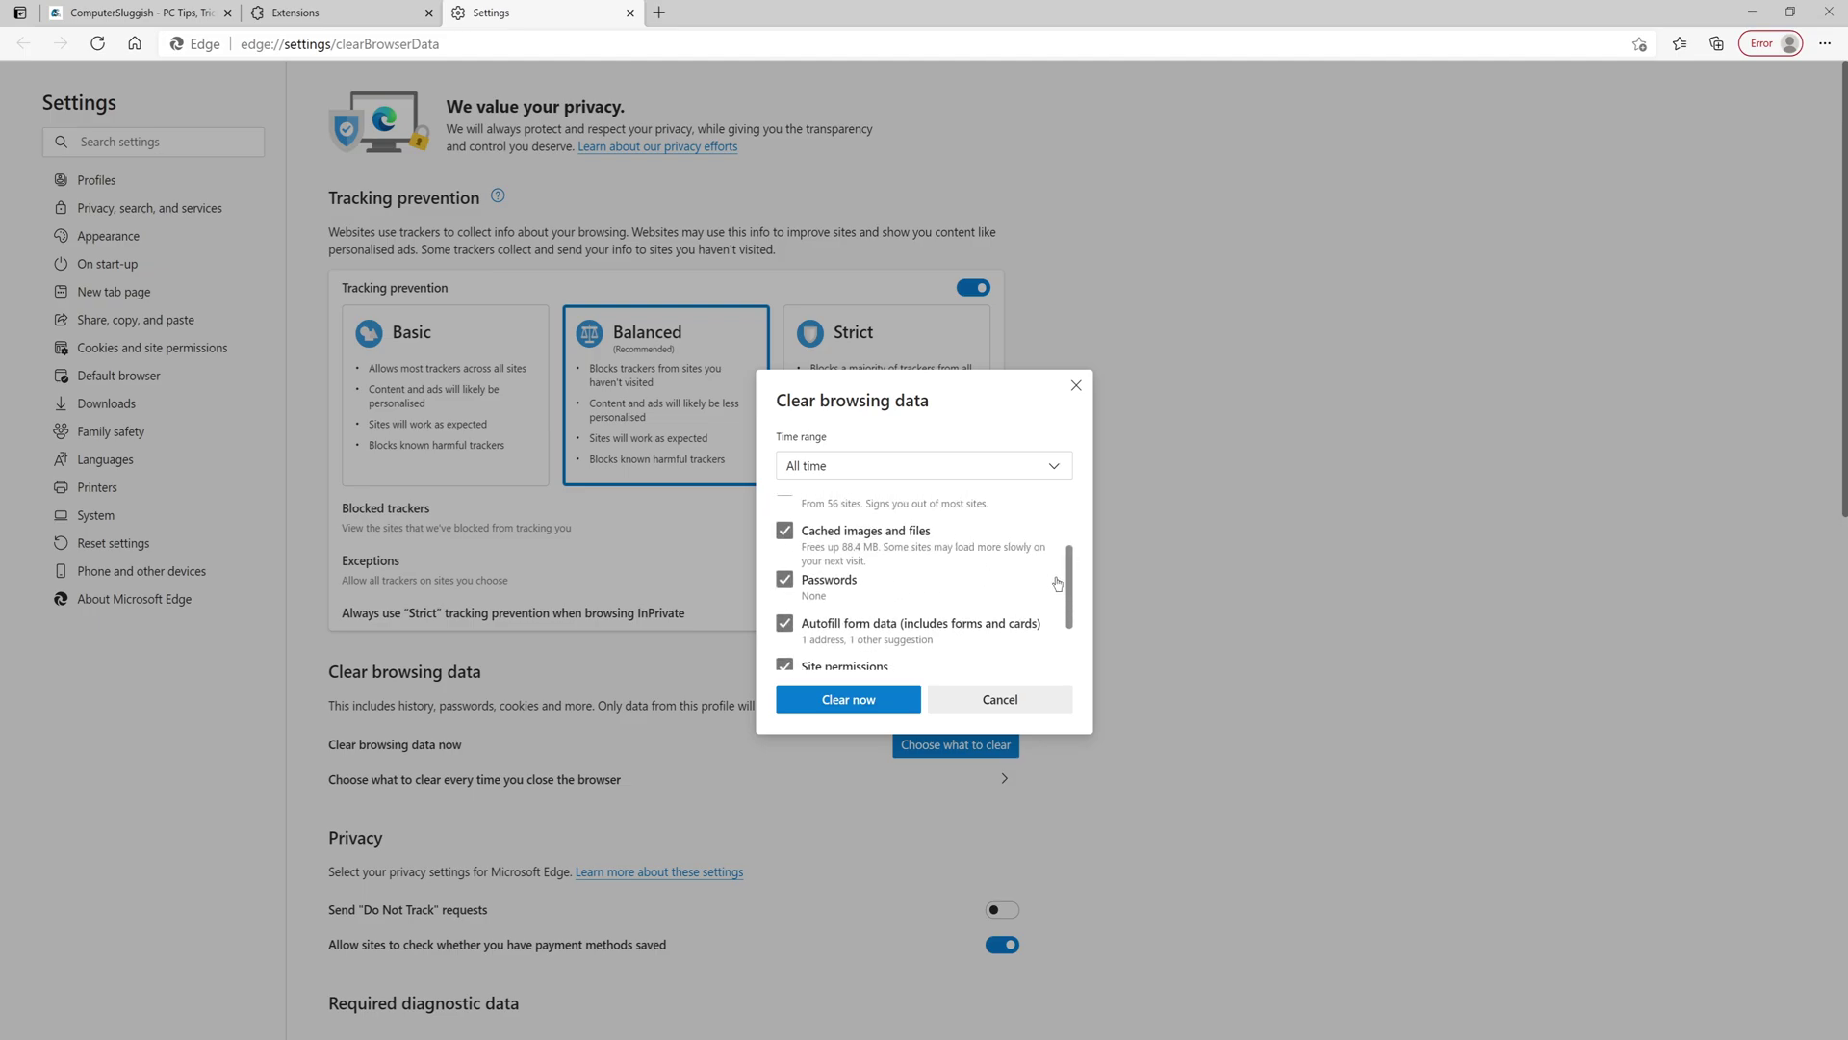
pyautogui.moveTo(1071, 585); pyautogui.dragTo(1075, 677)
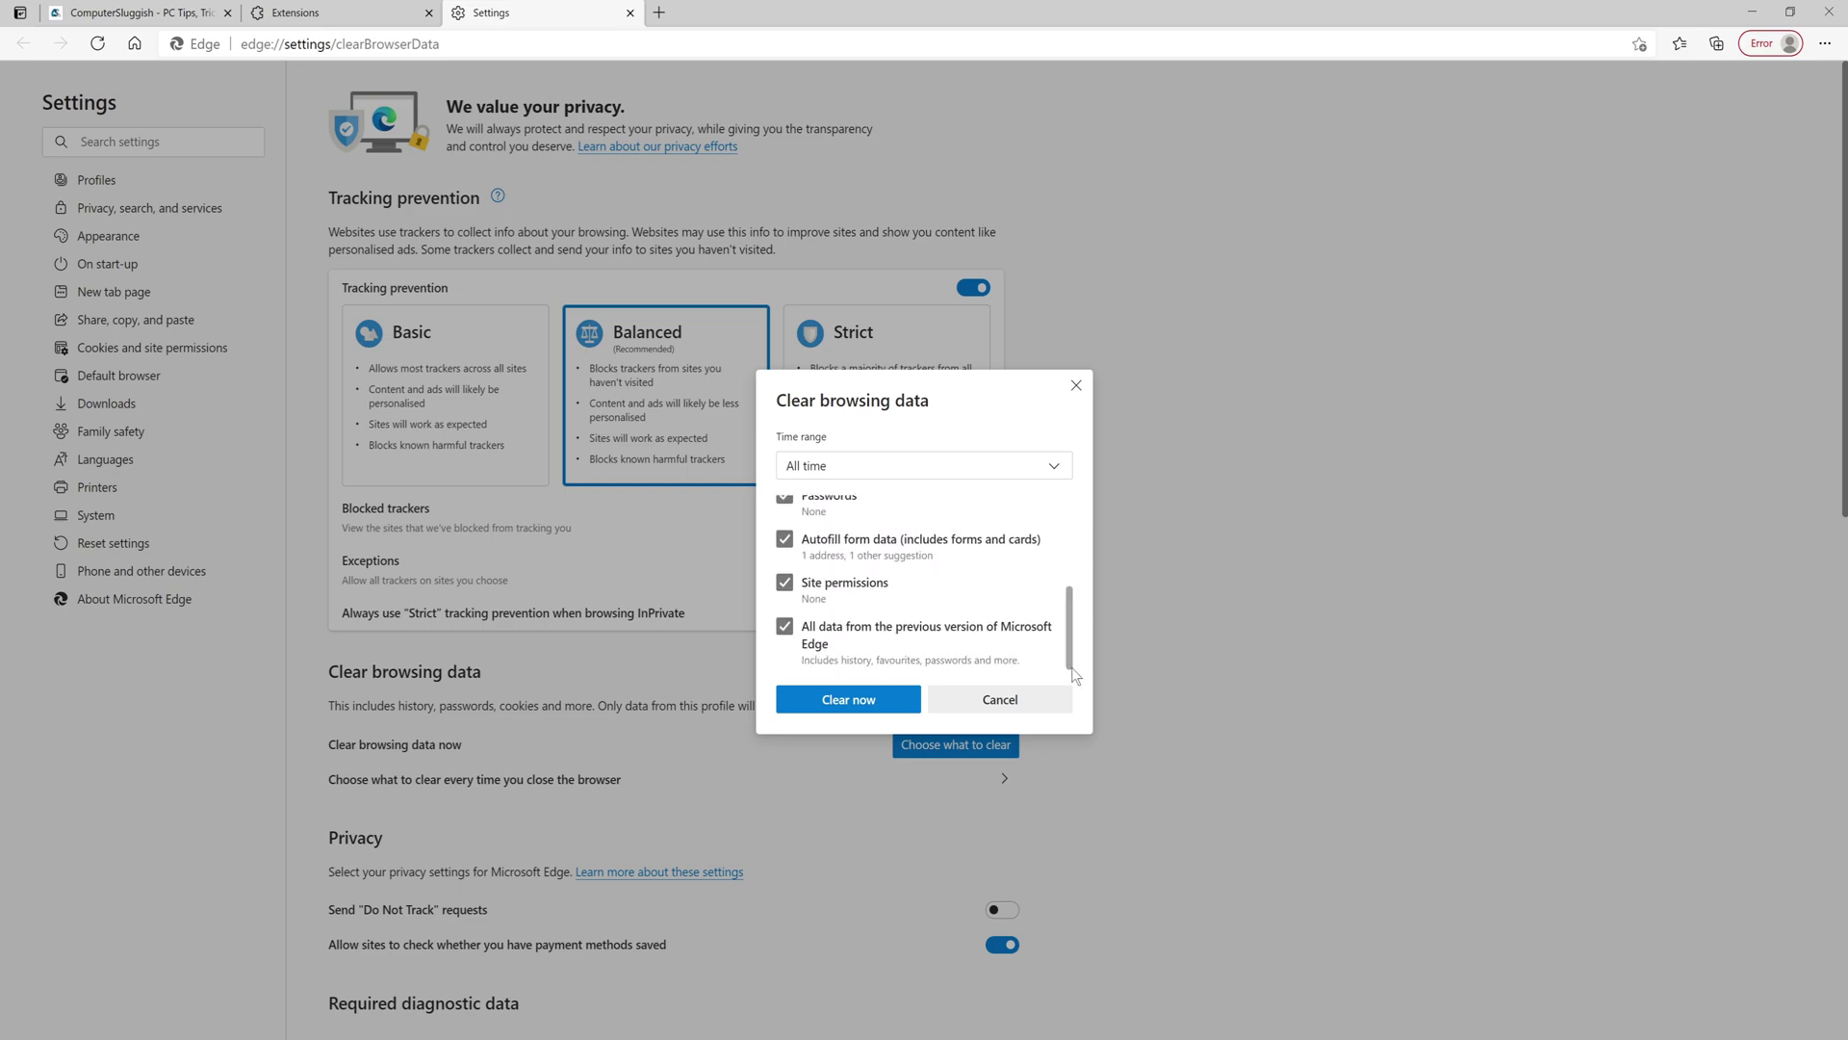
pyautogui.click(878, 700)
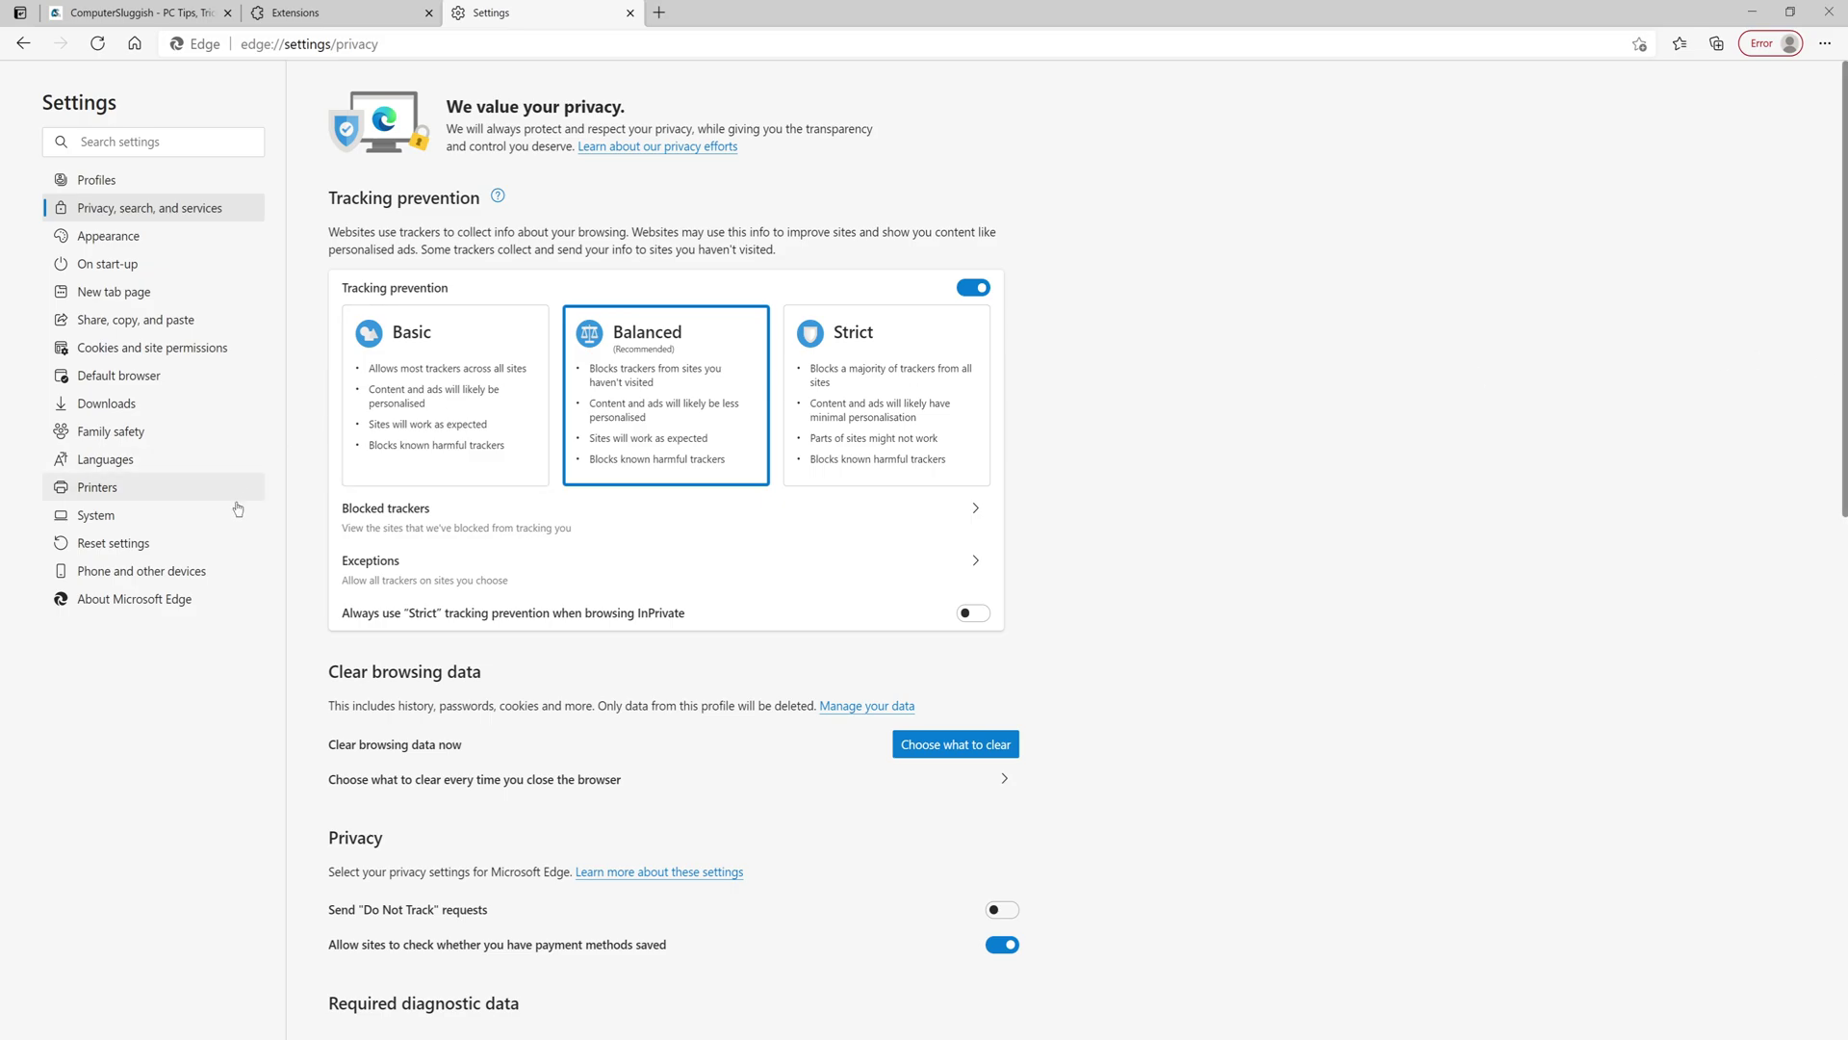
# Restore Edge's settings to their default values and confirm the reset
pyautogui.click(180, 555)
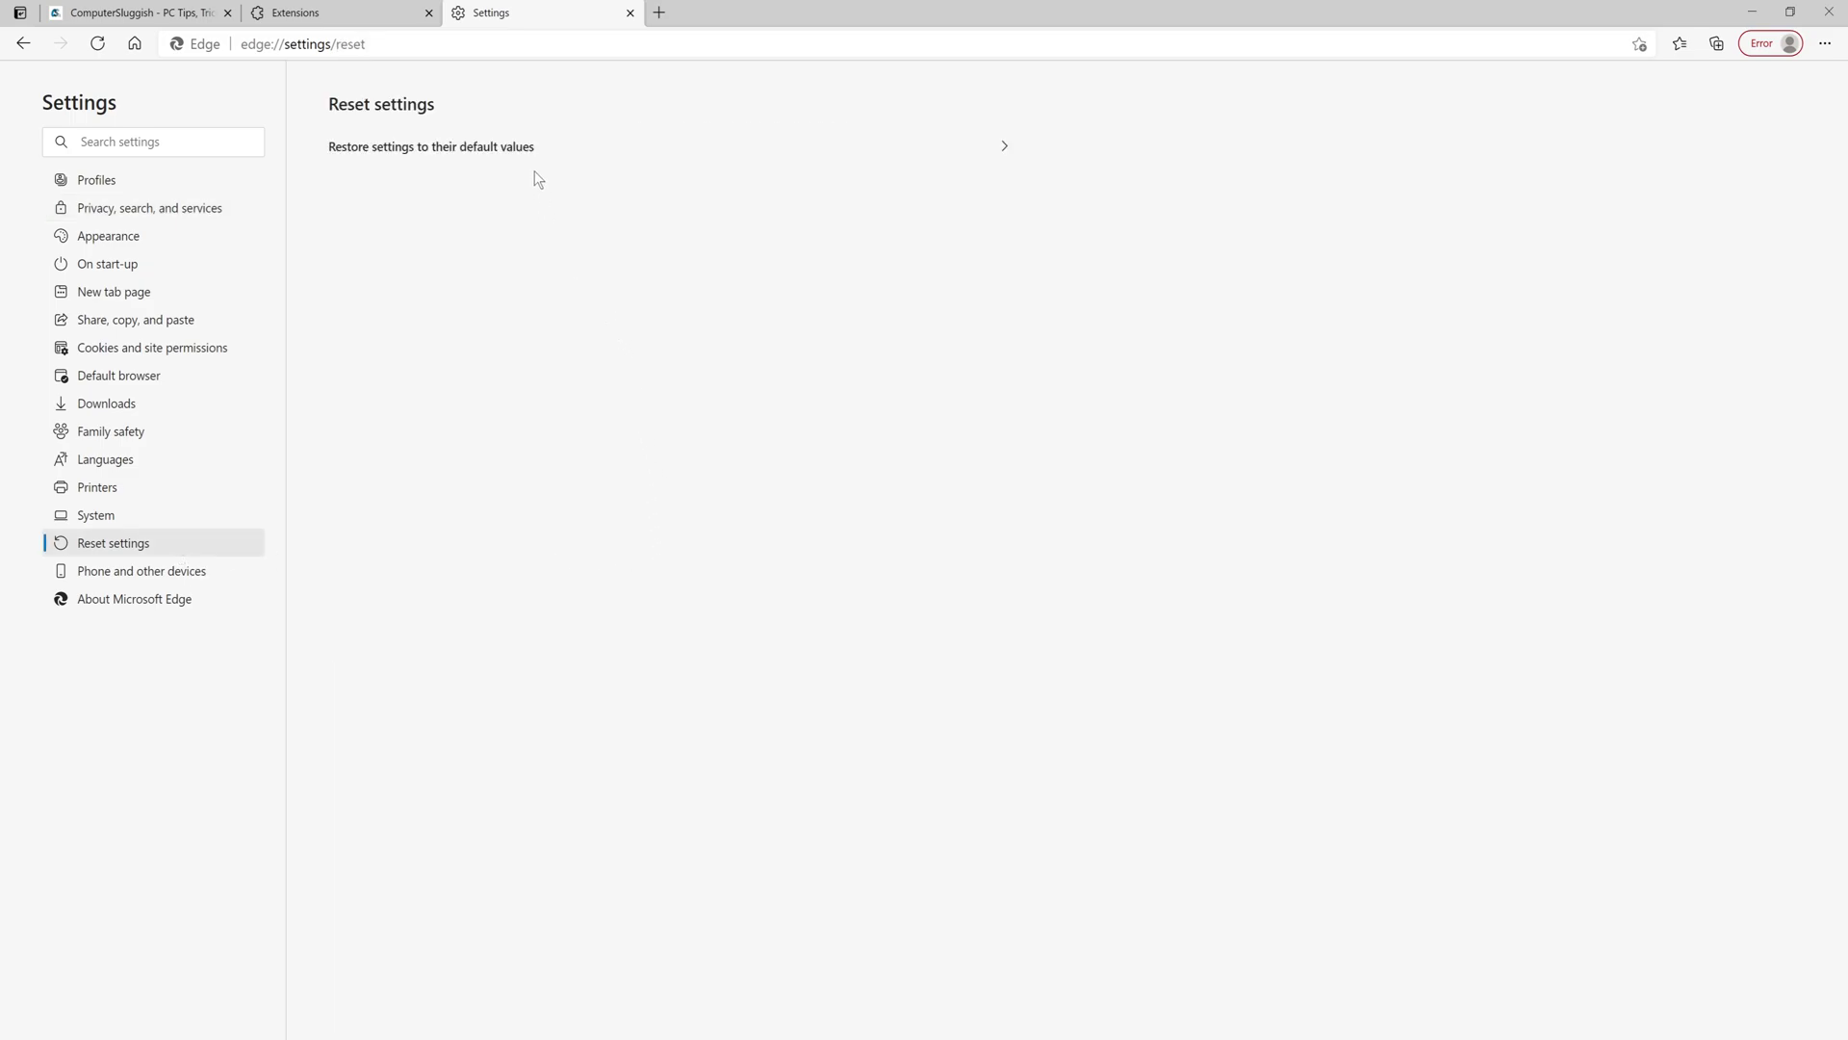
pyautogui.click(484, 157)
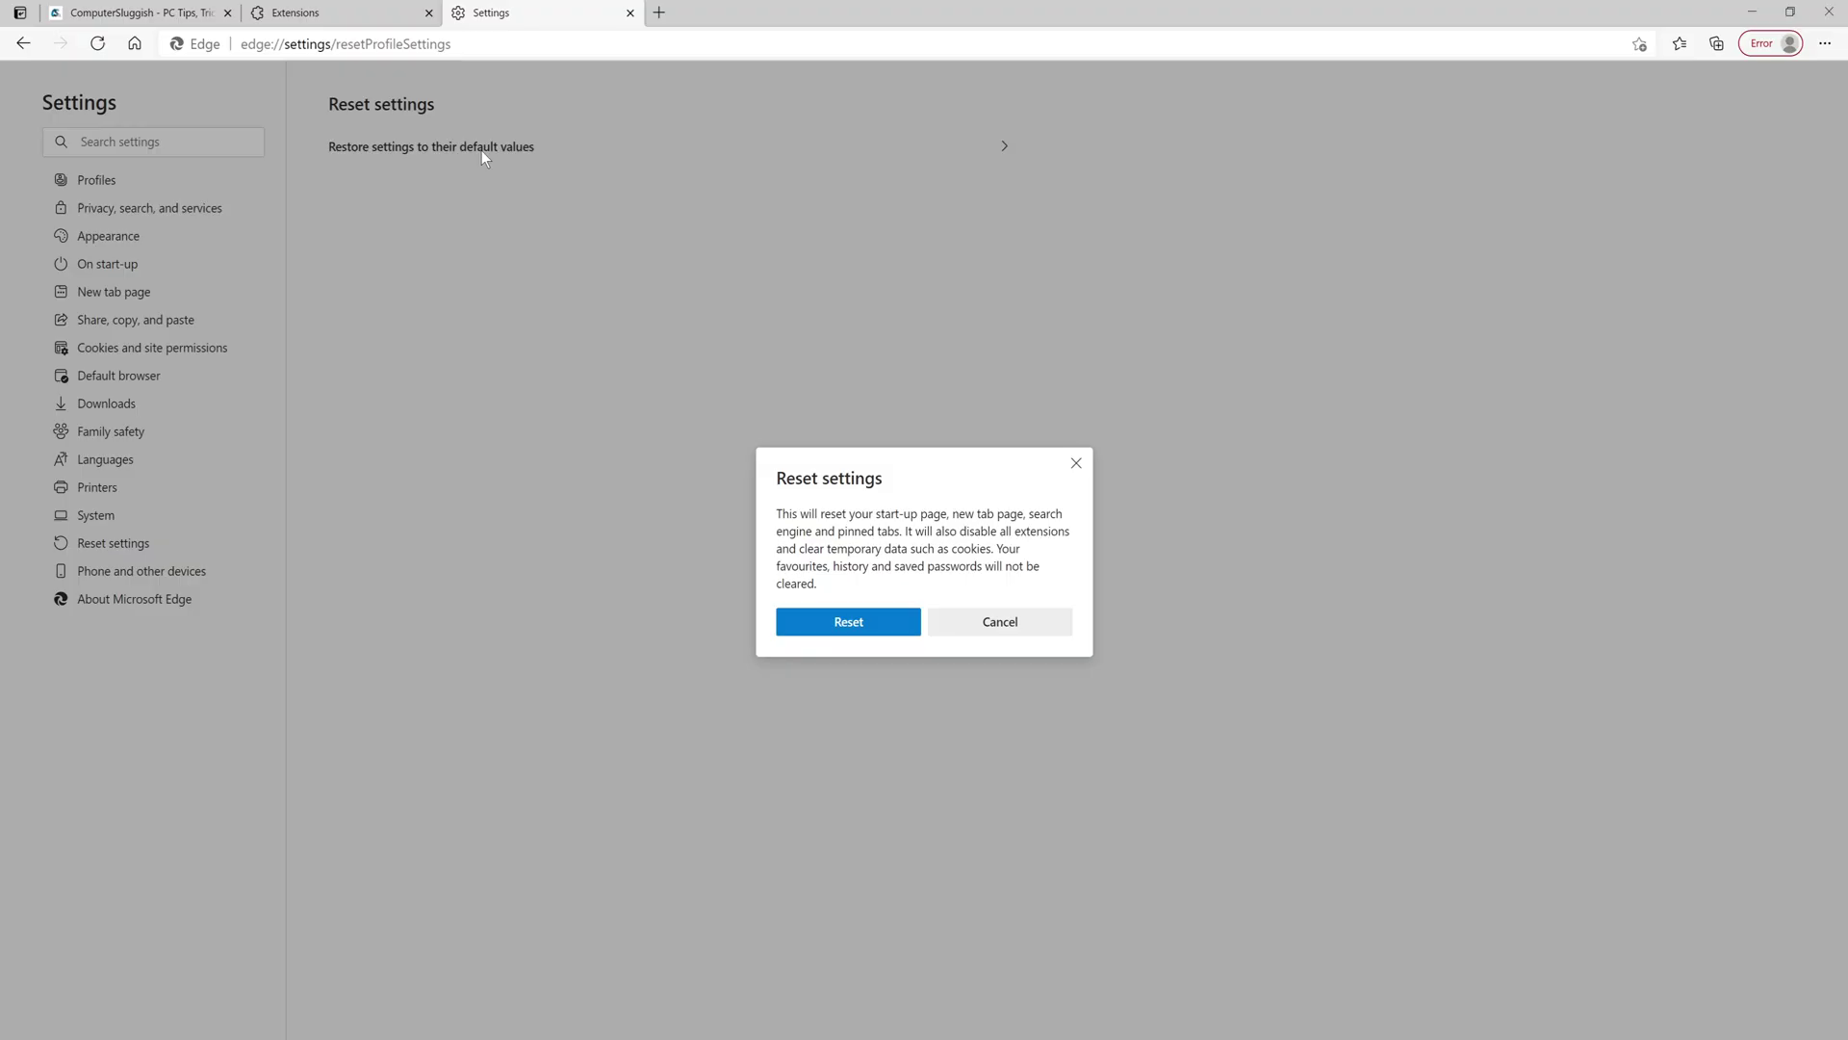
pyautogui.click(884, 634)
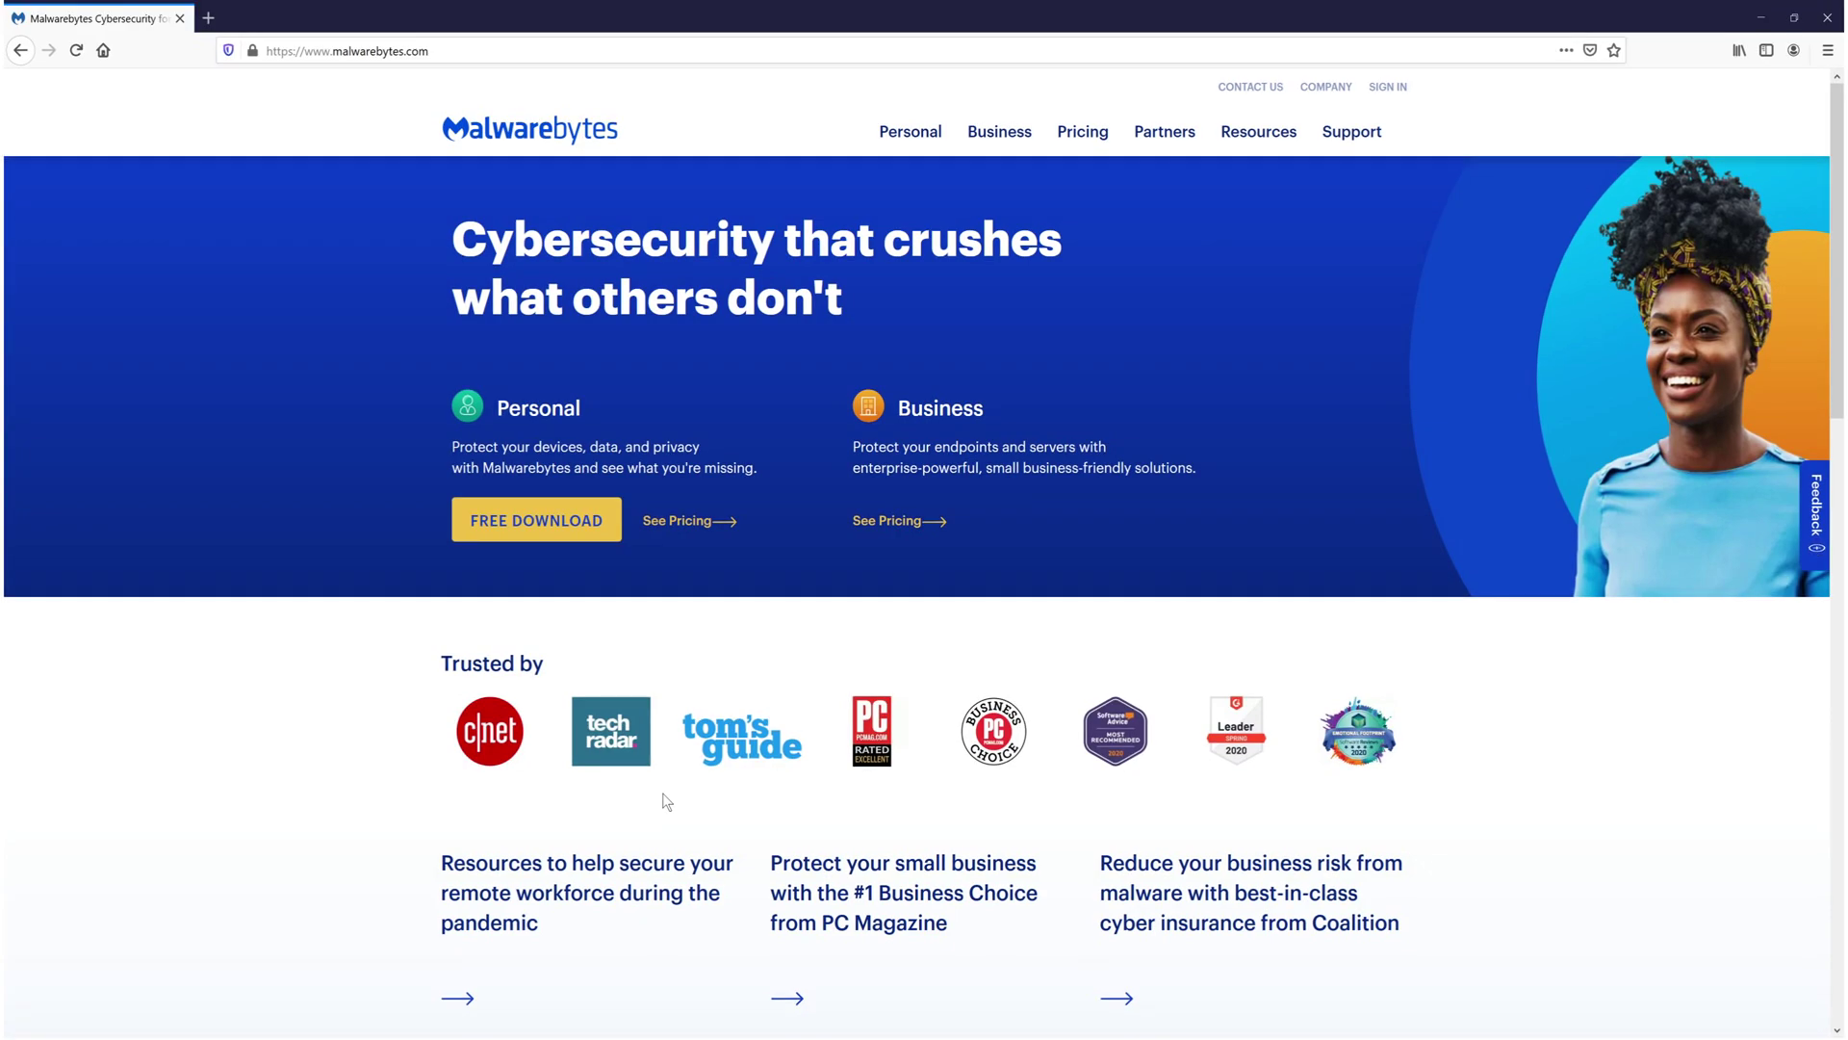
# Download MBSetup.exe from malwarebytes.com in Firefox and run it from the downloads list
pyautogui.click(538, 538)
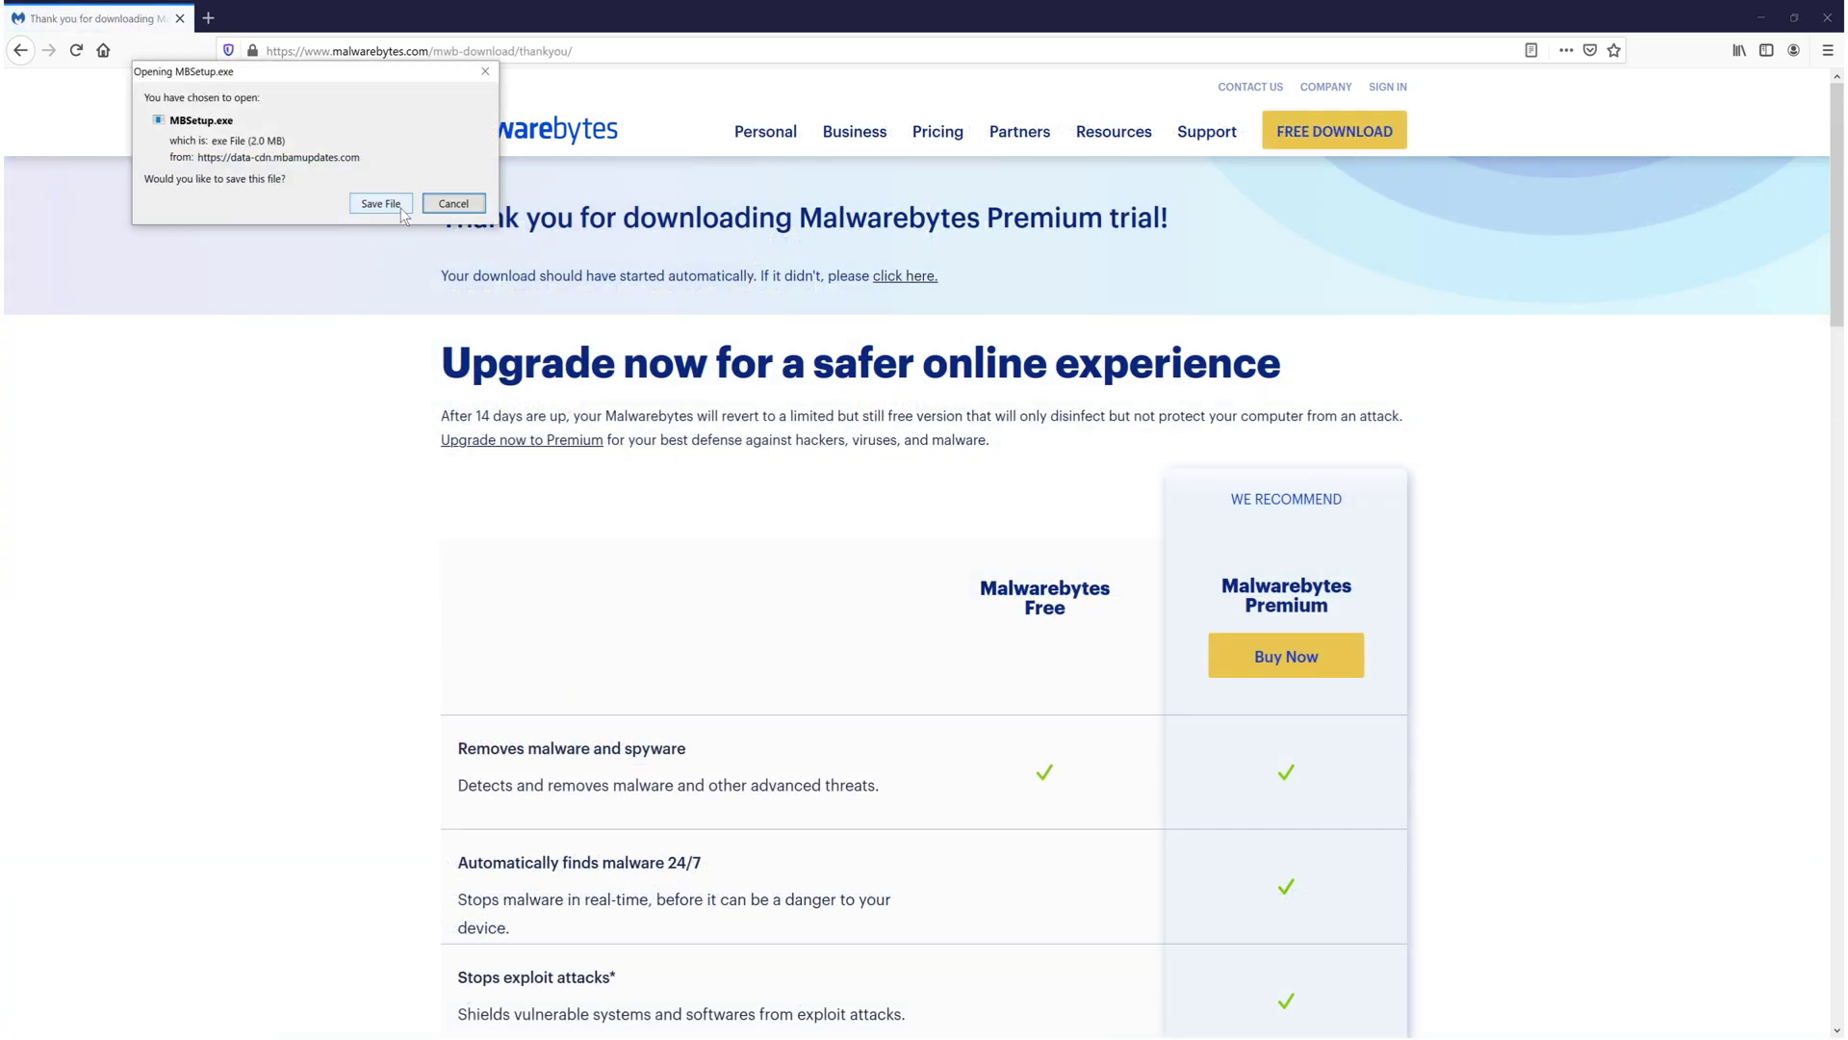
pyautogui.click(383, 204)
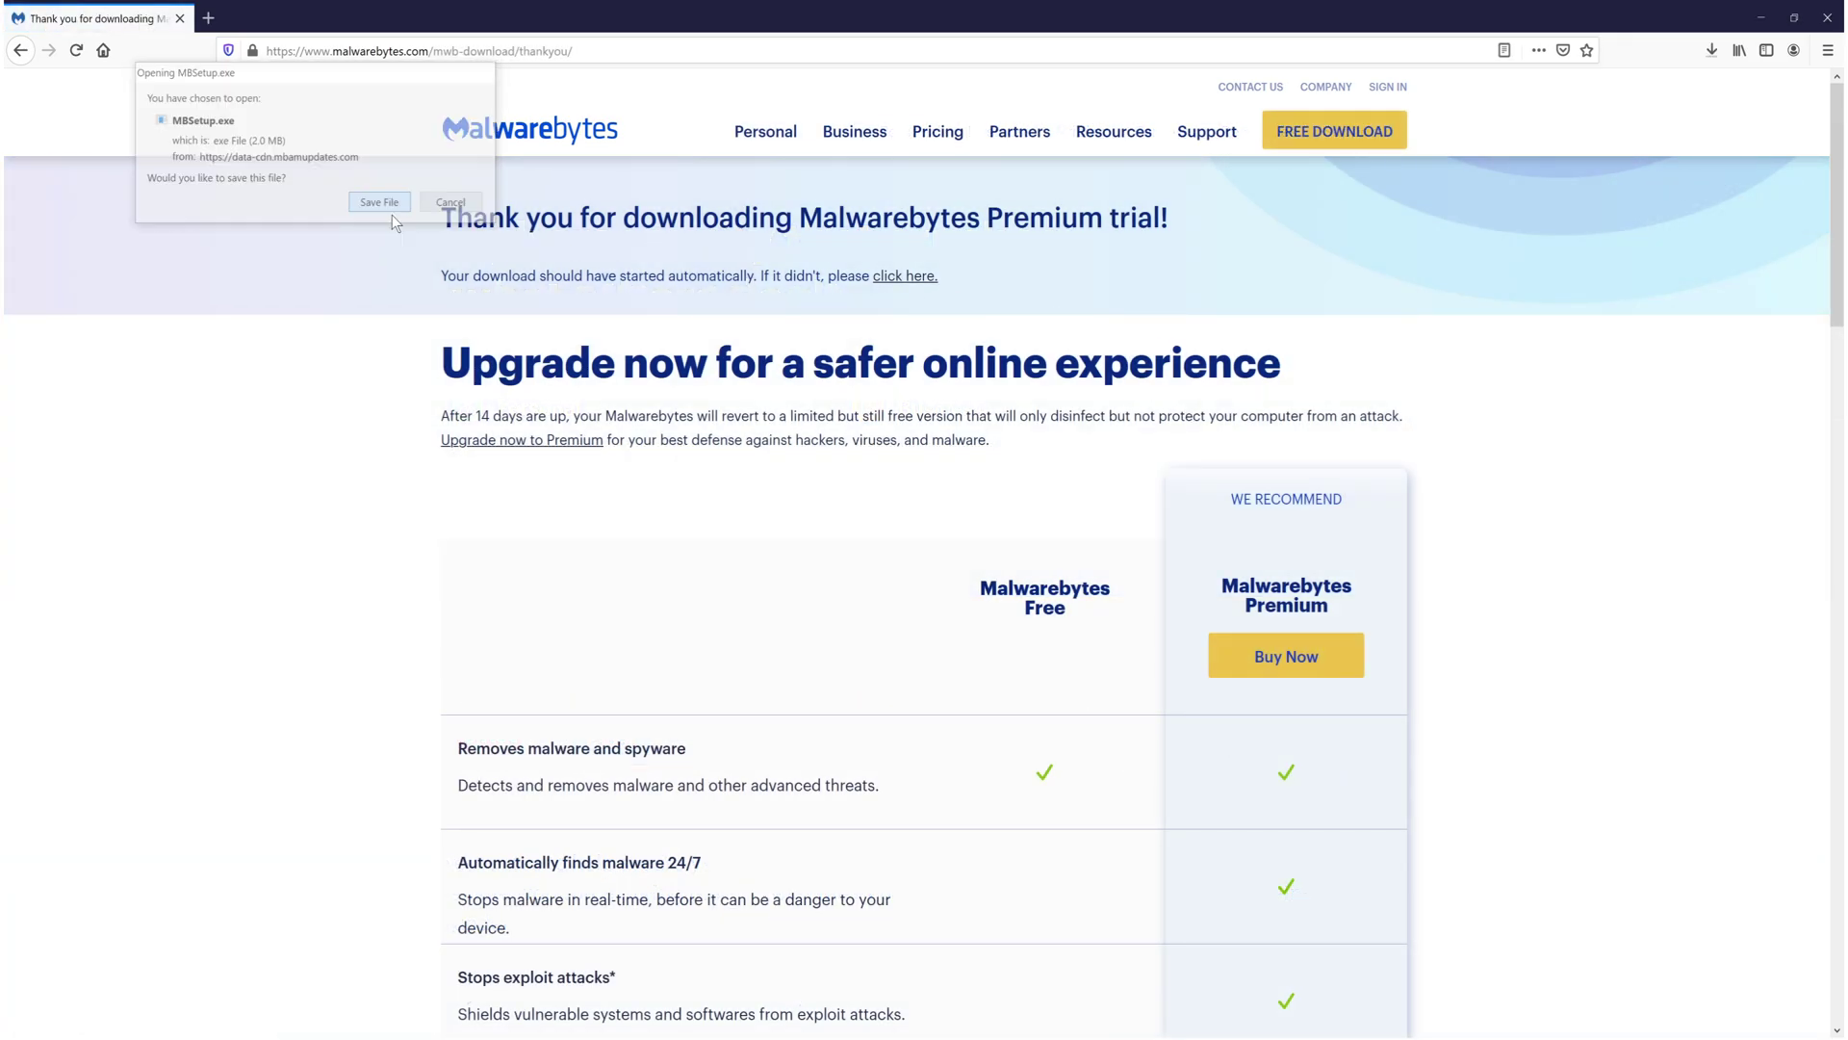
pyautogui.click(1712, 47)
pyautogui.click(1620, 90)
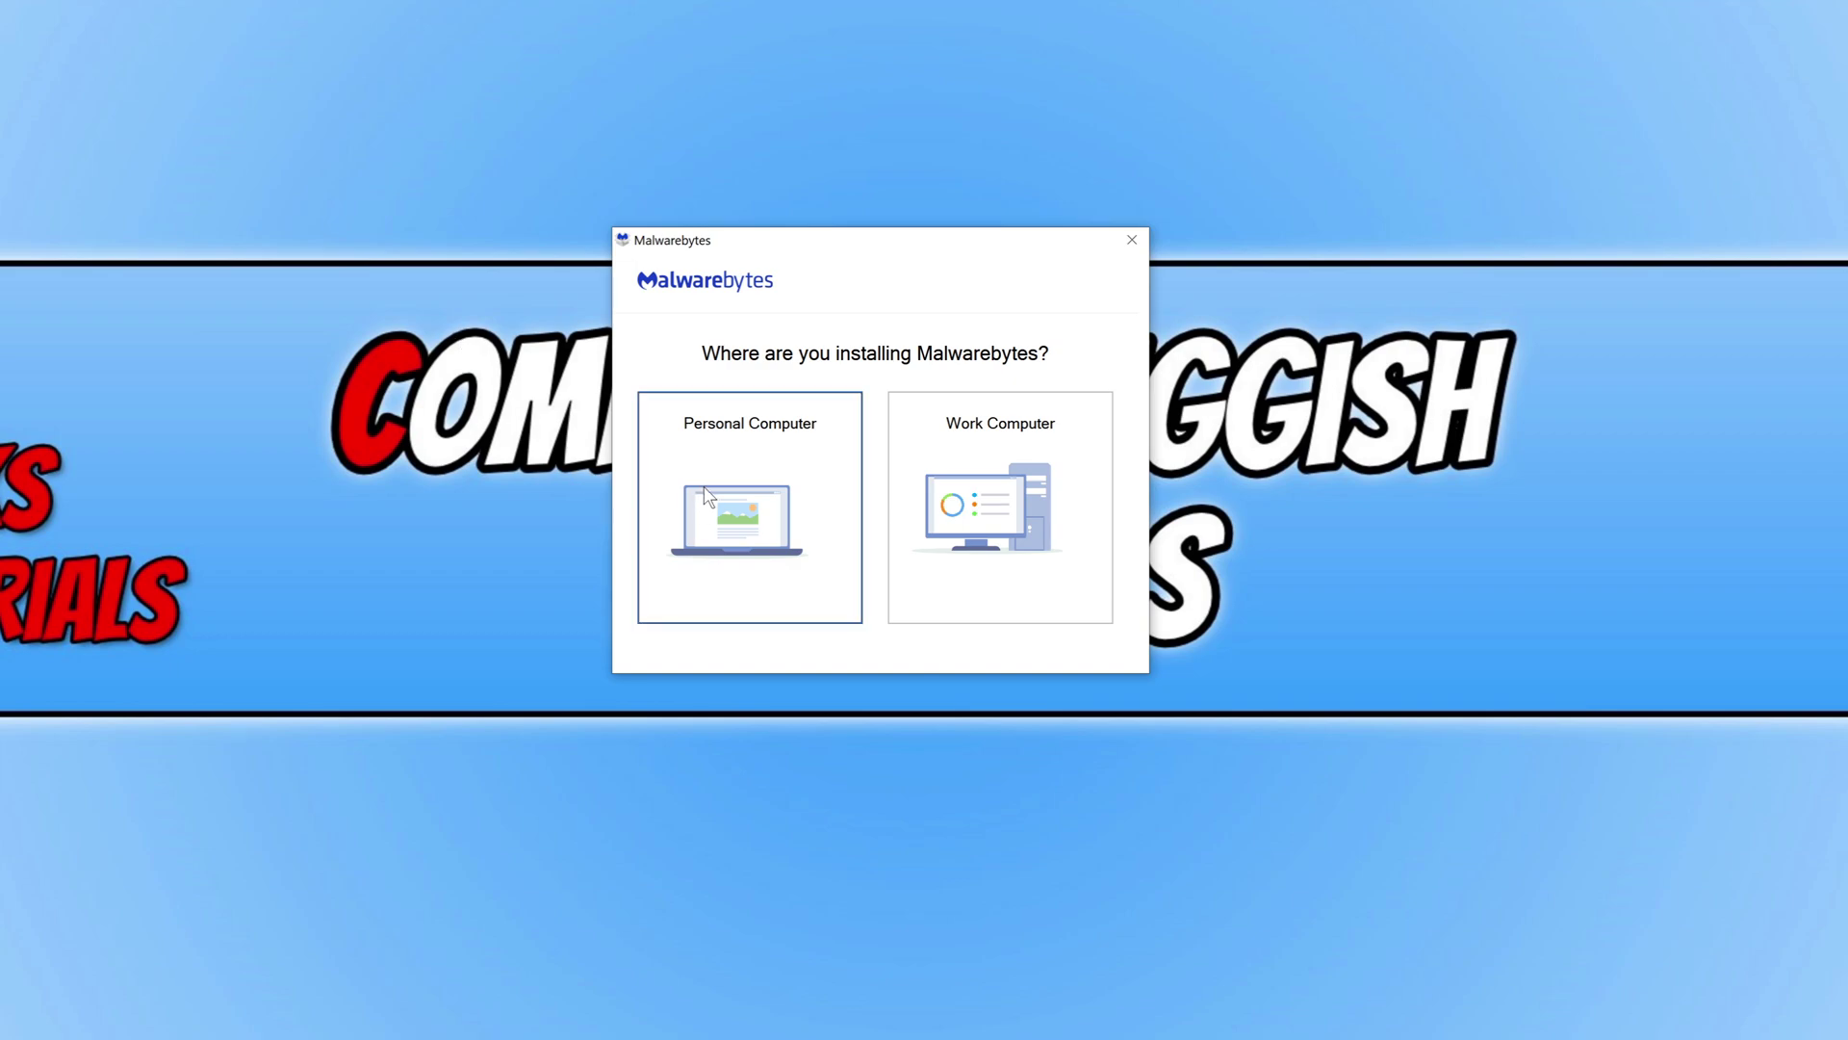
# Install Malwarebytes for a personal computer in the default folder, skipping Browser Guard
pyautogui.click(709, 499)
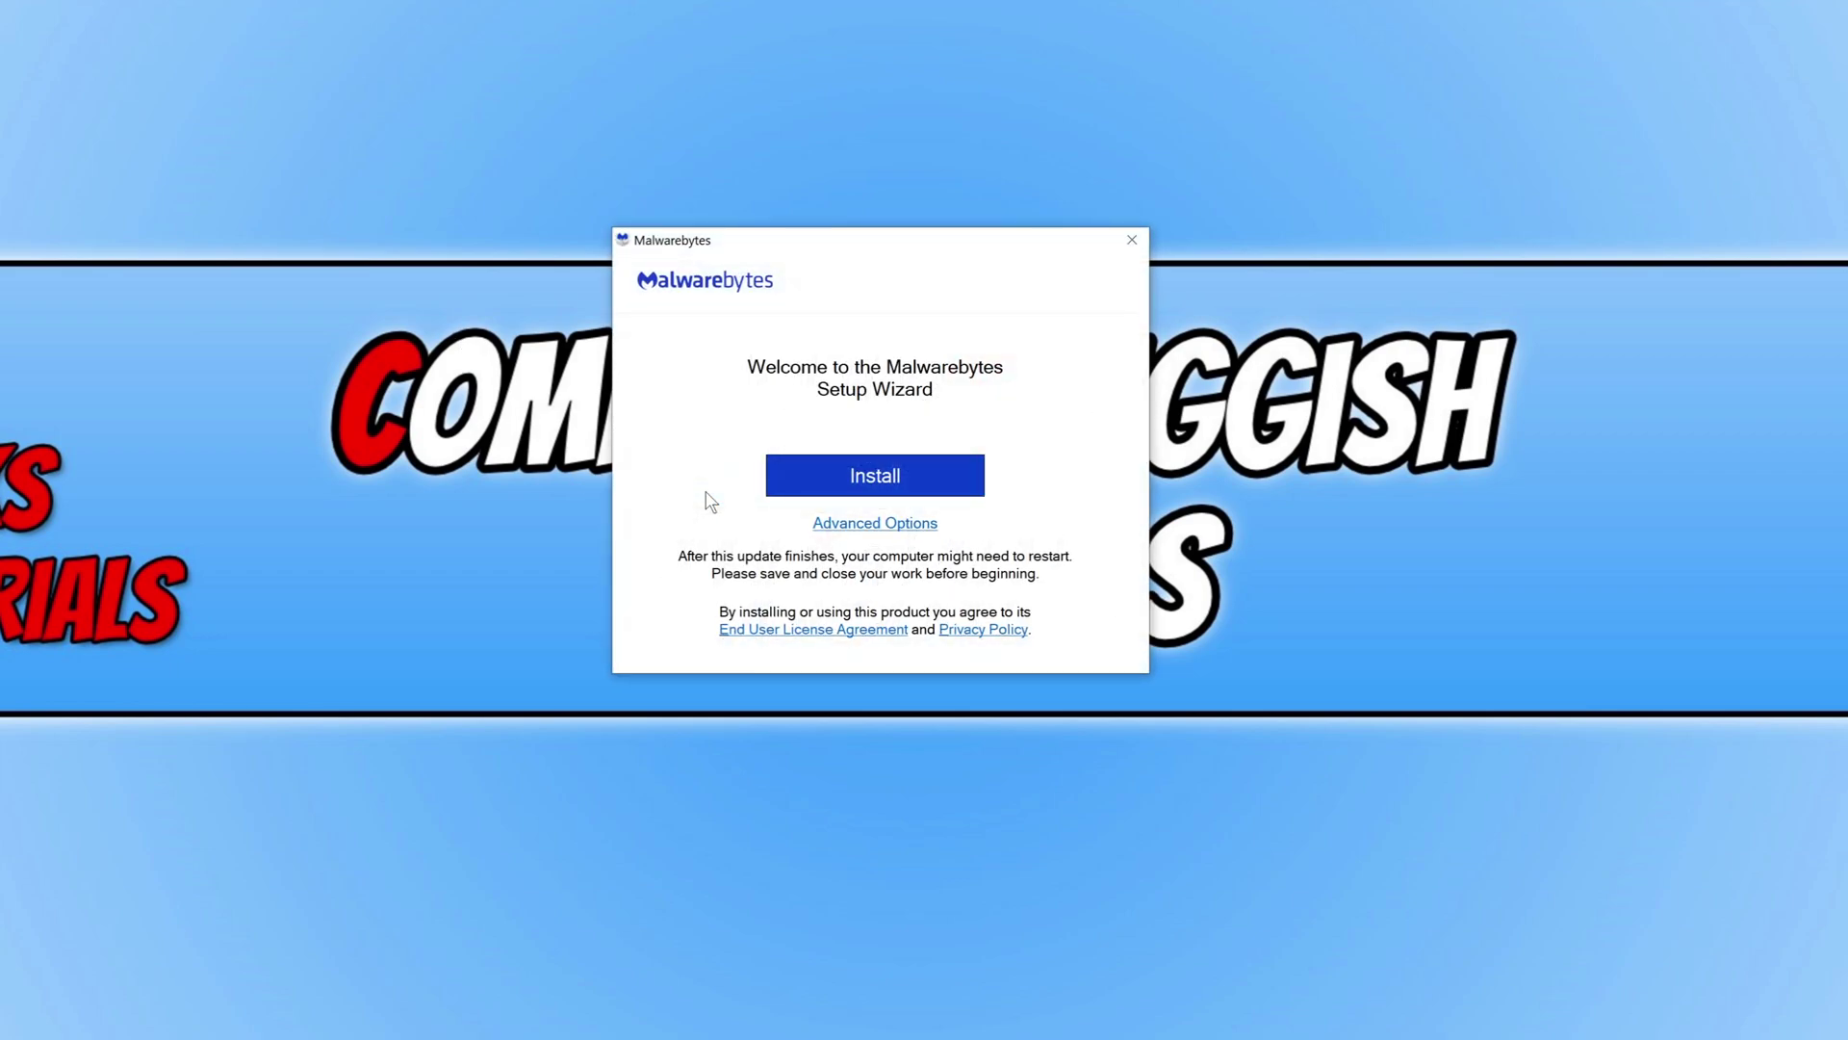
pyautogui.click(896, 531)
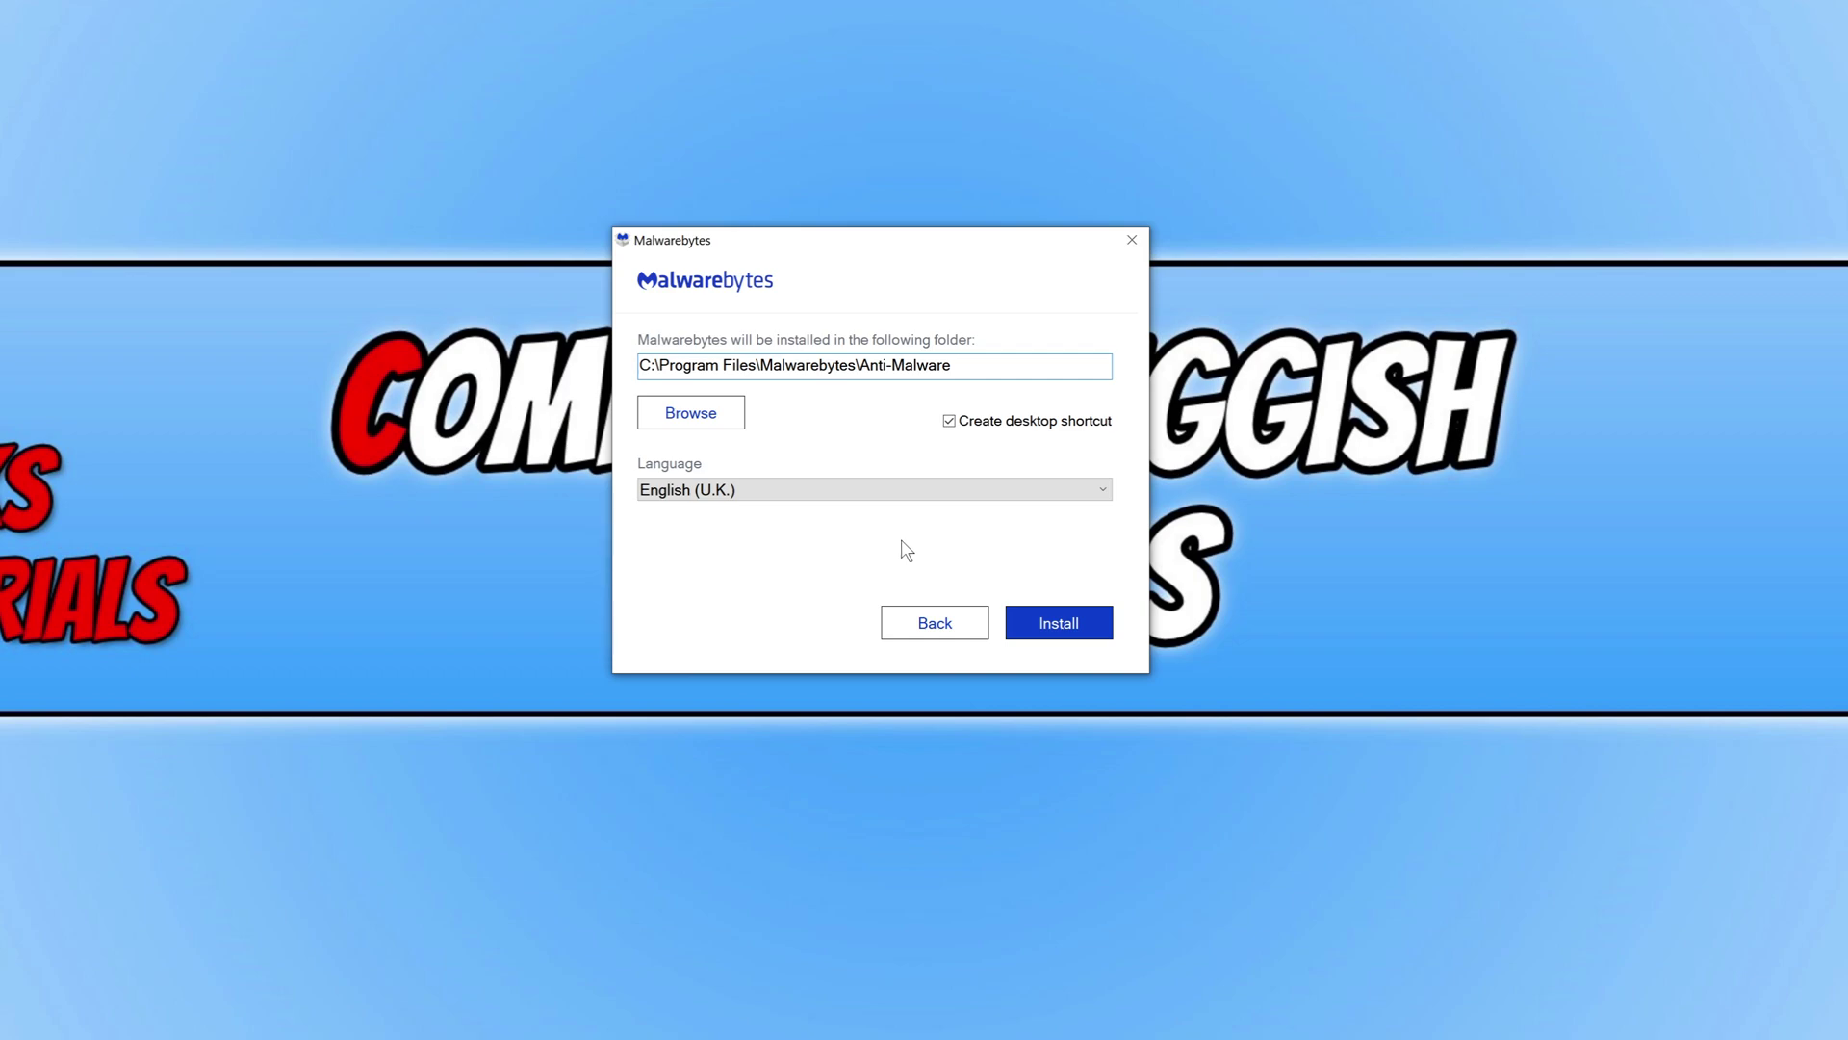
pyautogui.click(1100, 635)
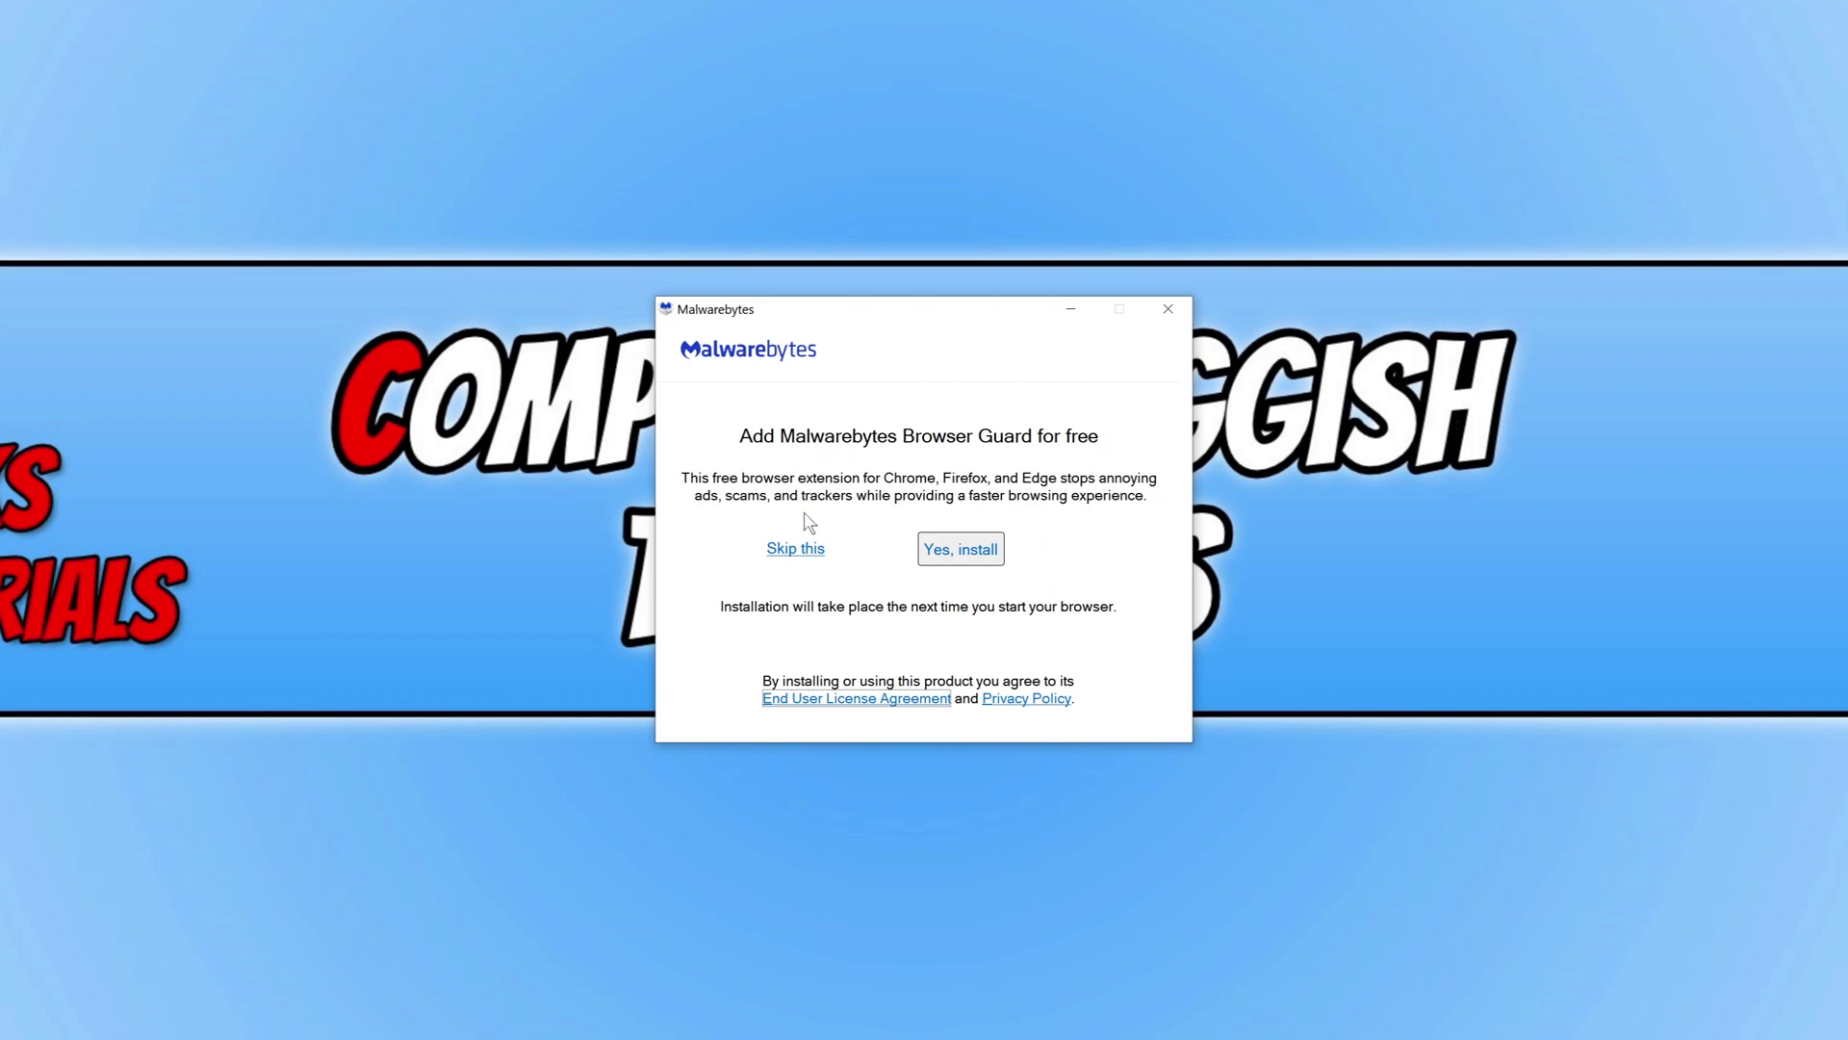
pyautogui.click(805, 549)
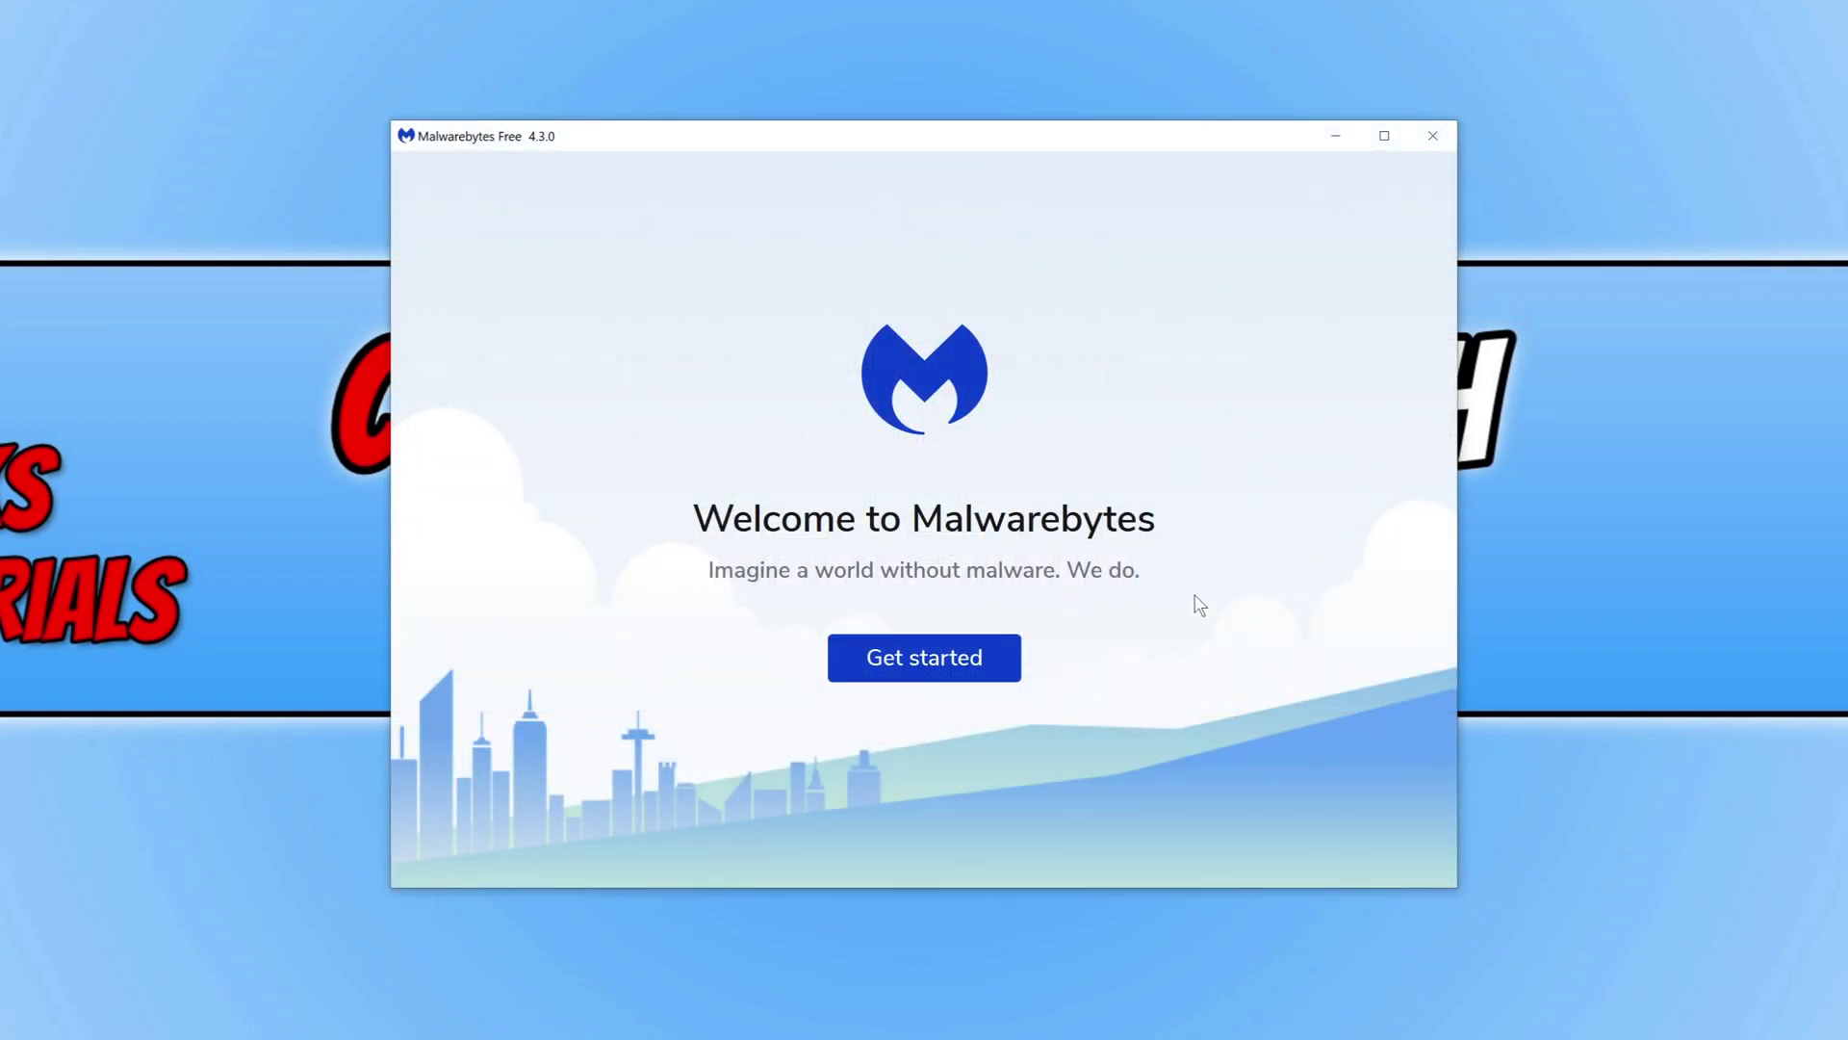
# Skip the purchase offer, start the free 14-day Premium trial, and reach the Scanner page
pyautogui.click(966, 670)
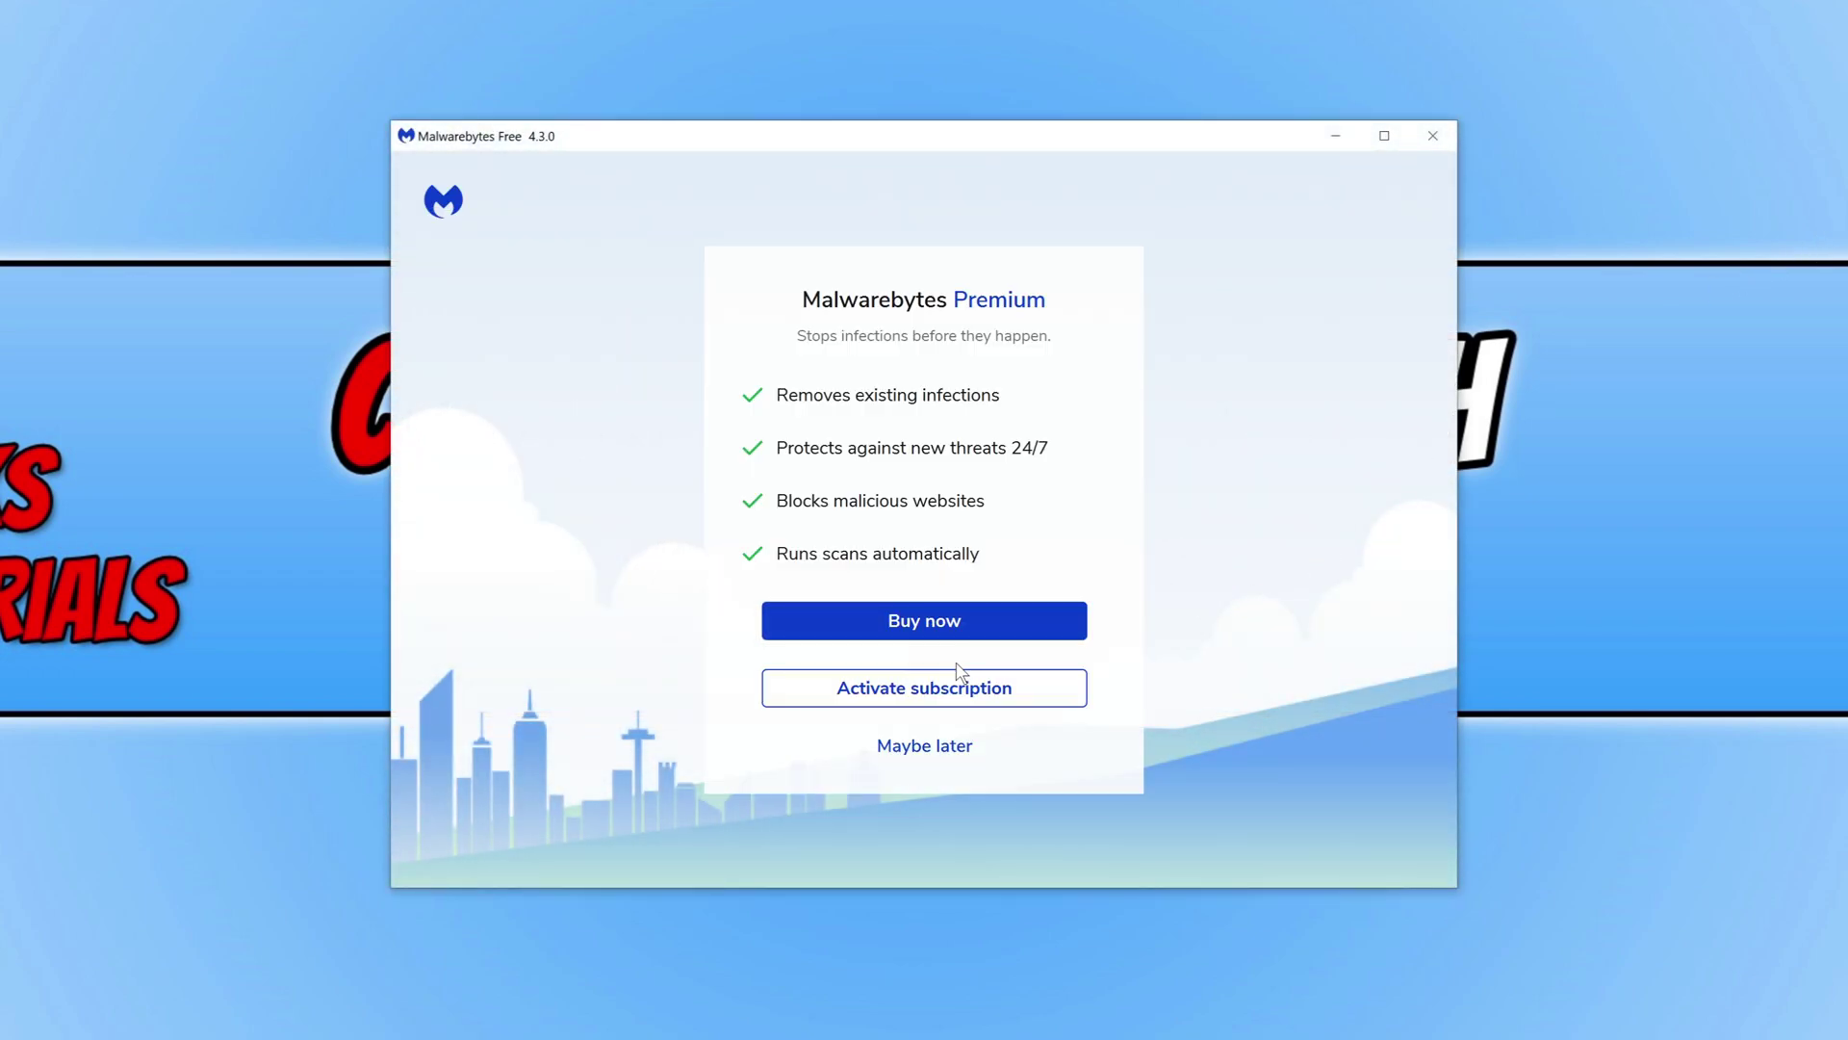
pyautogui.click(946, 751)
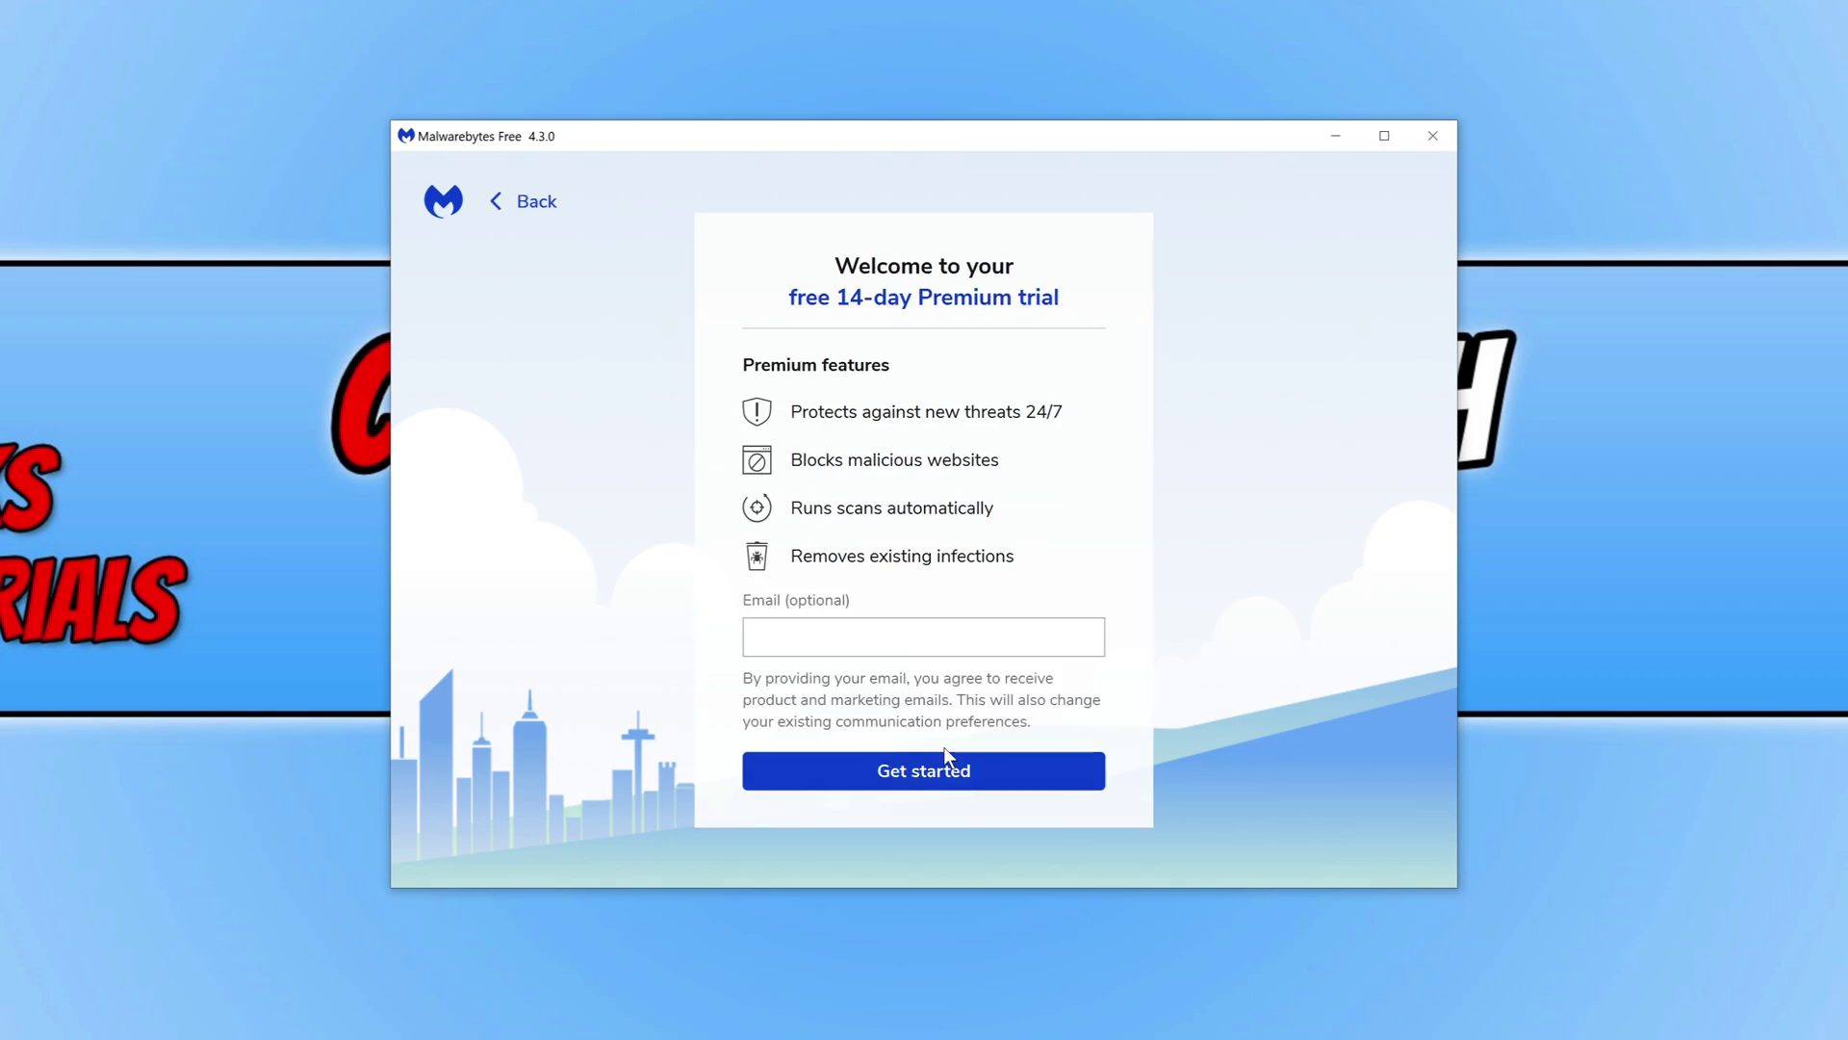
pyautogui.click(951, 780)
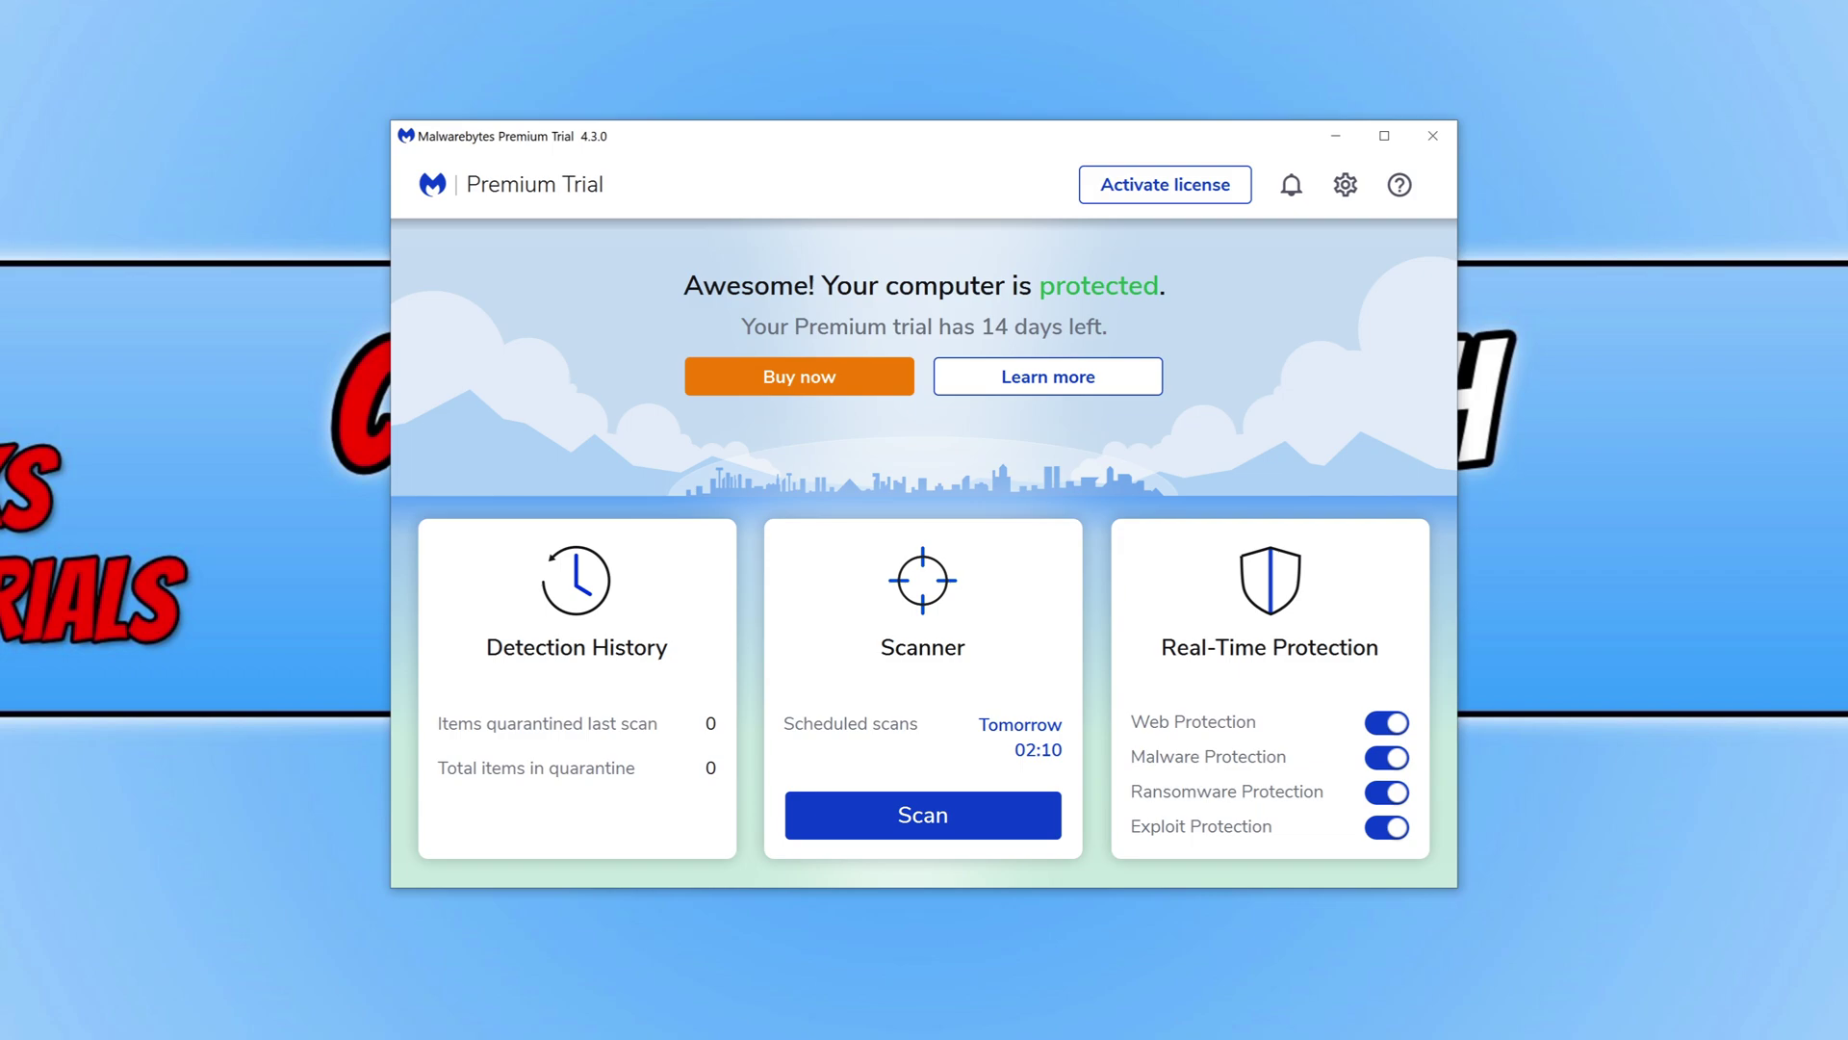
pyautogui.click(893, 572)
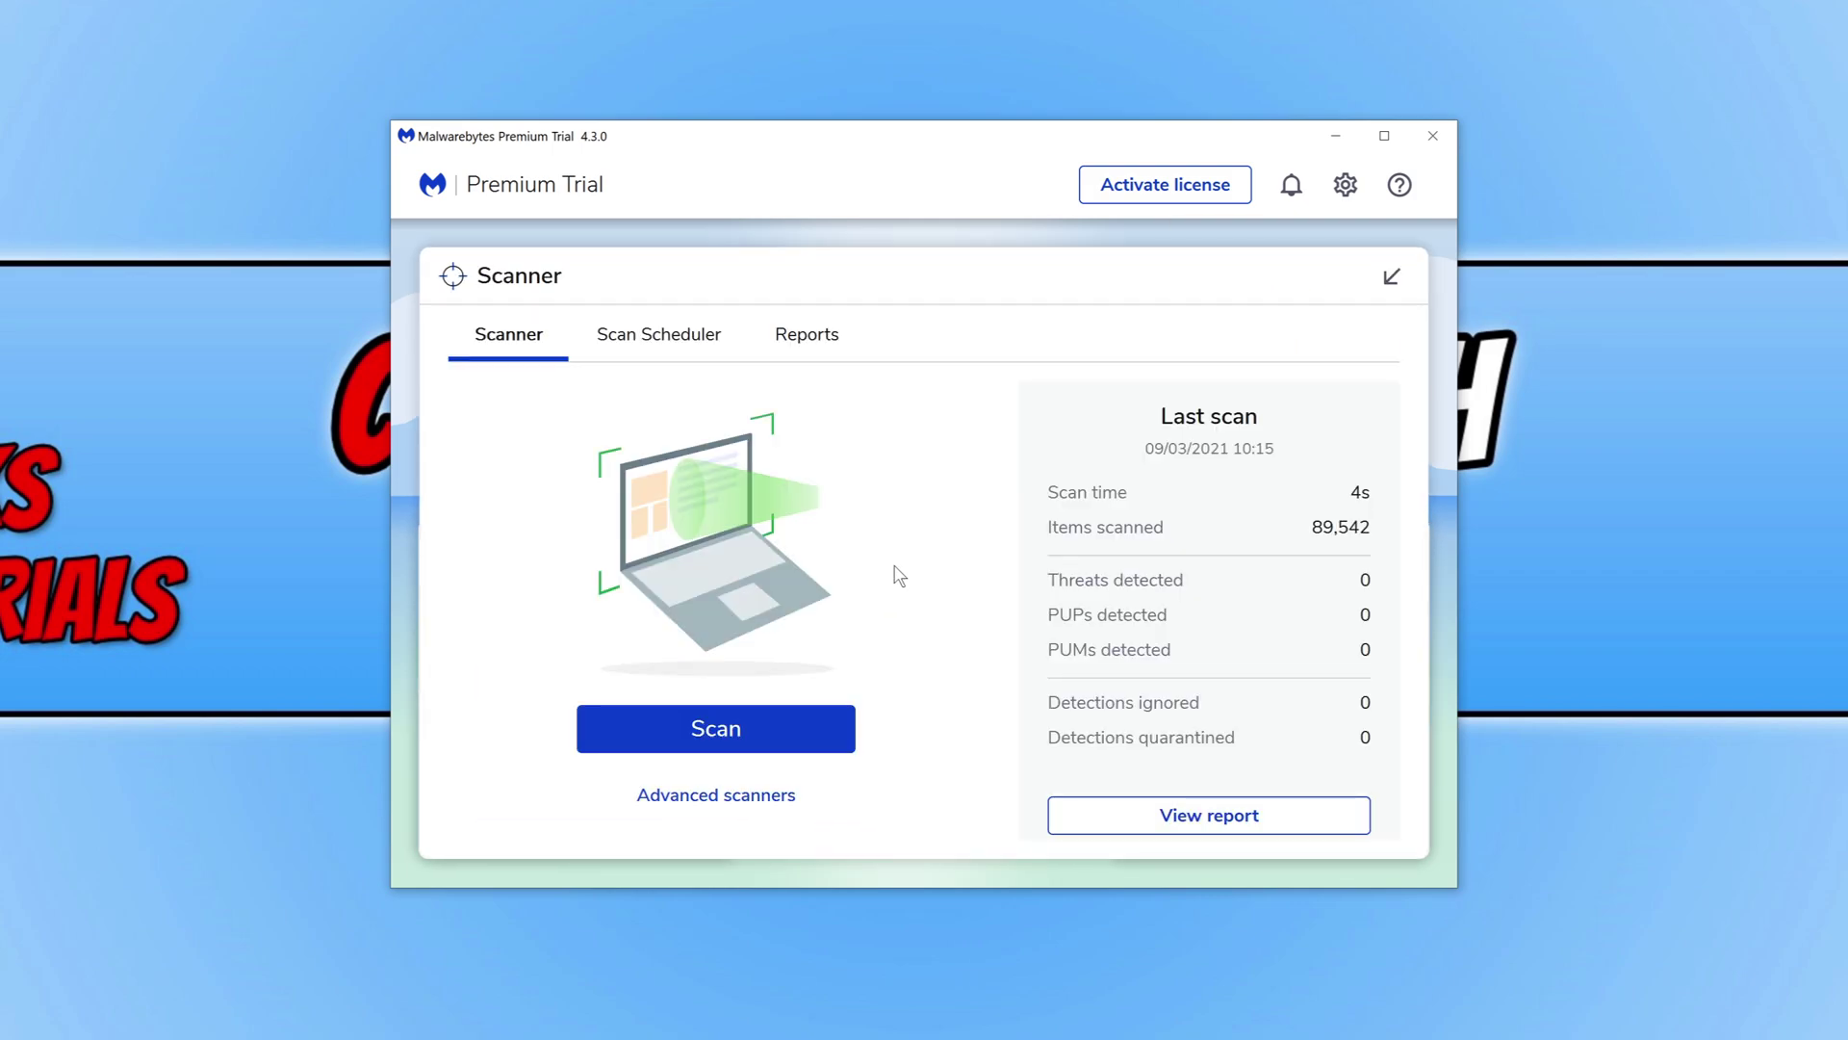
# Run a Custom Scan with rootkit scanning on drives C:, G:, F:, E: and D:
pyautogui.click(770, 797)
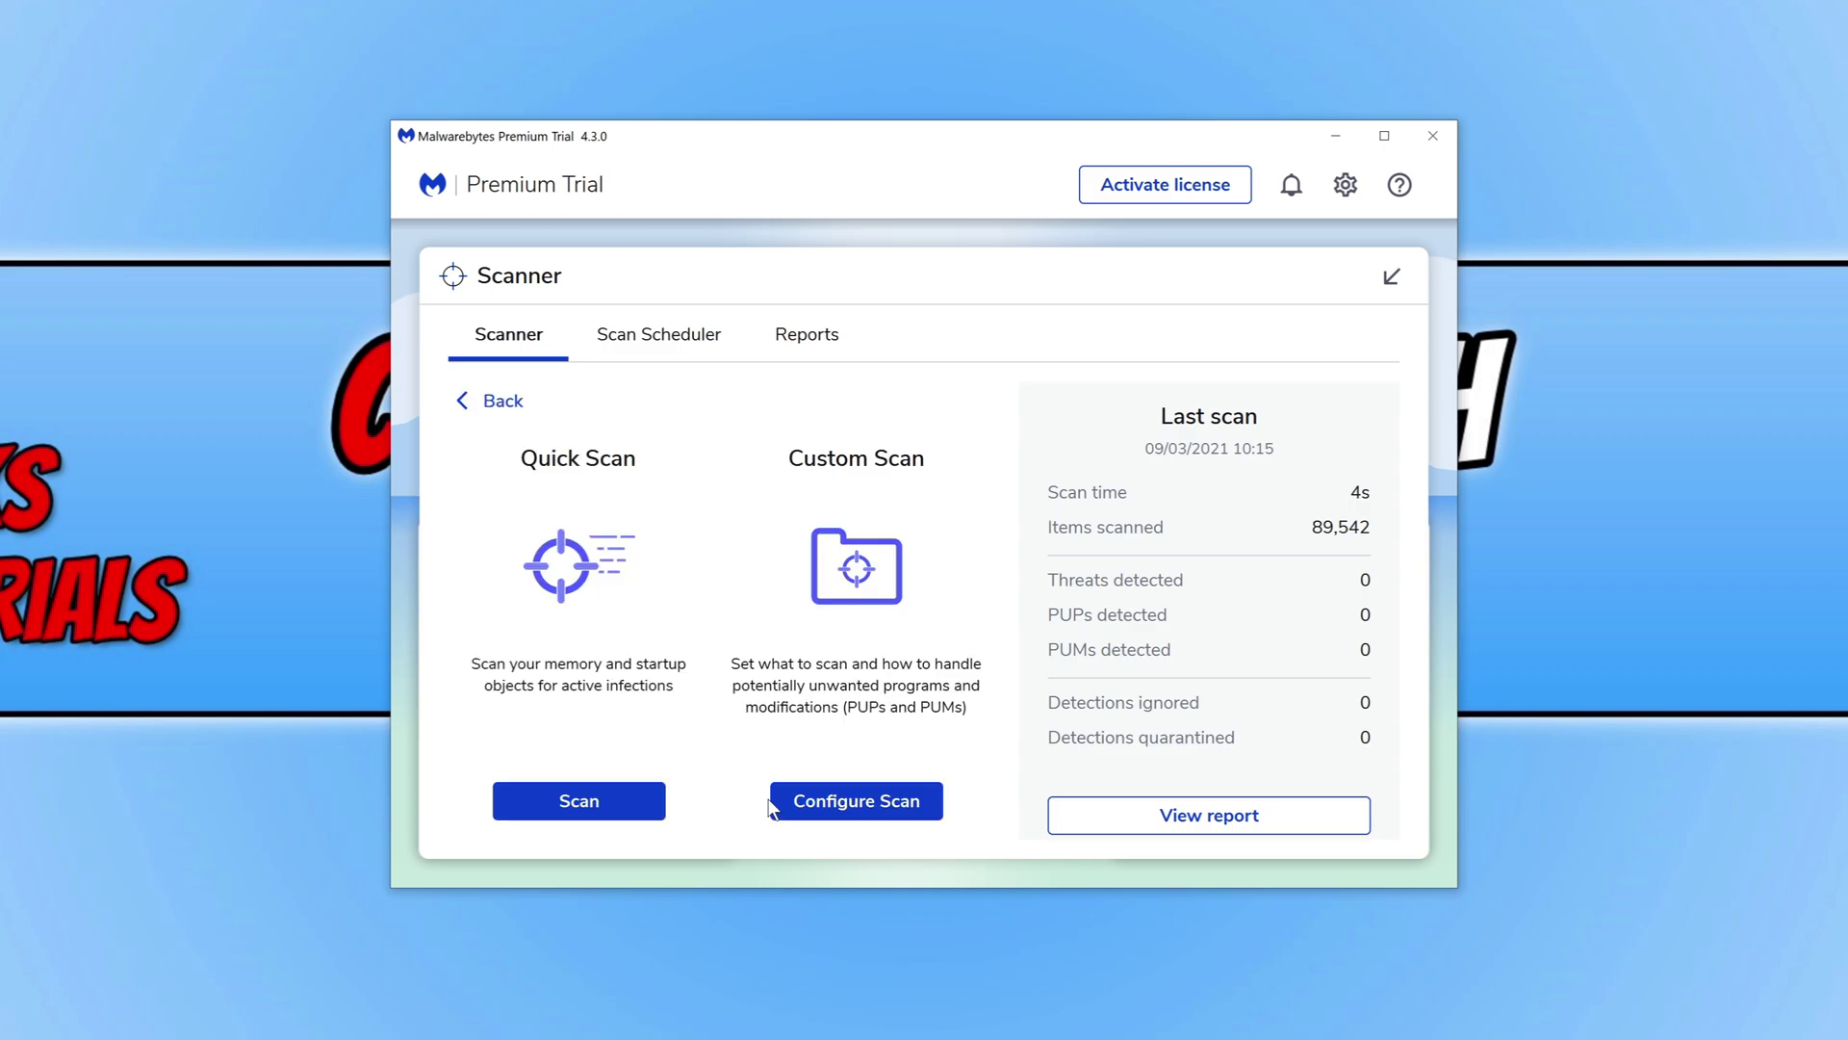
pyautogui.click(840, 805)
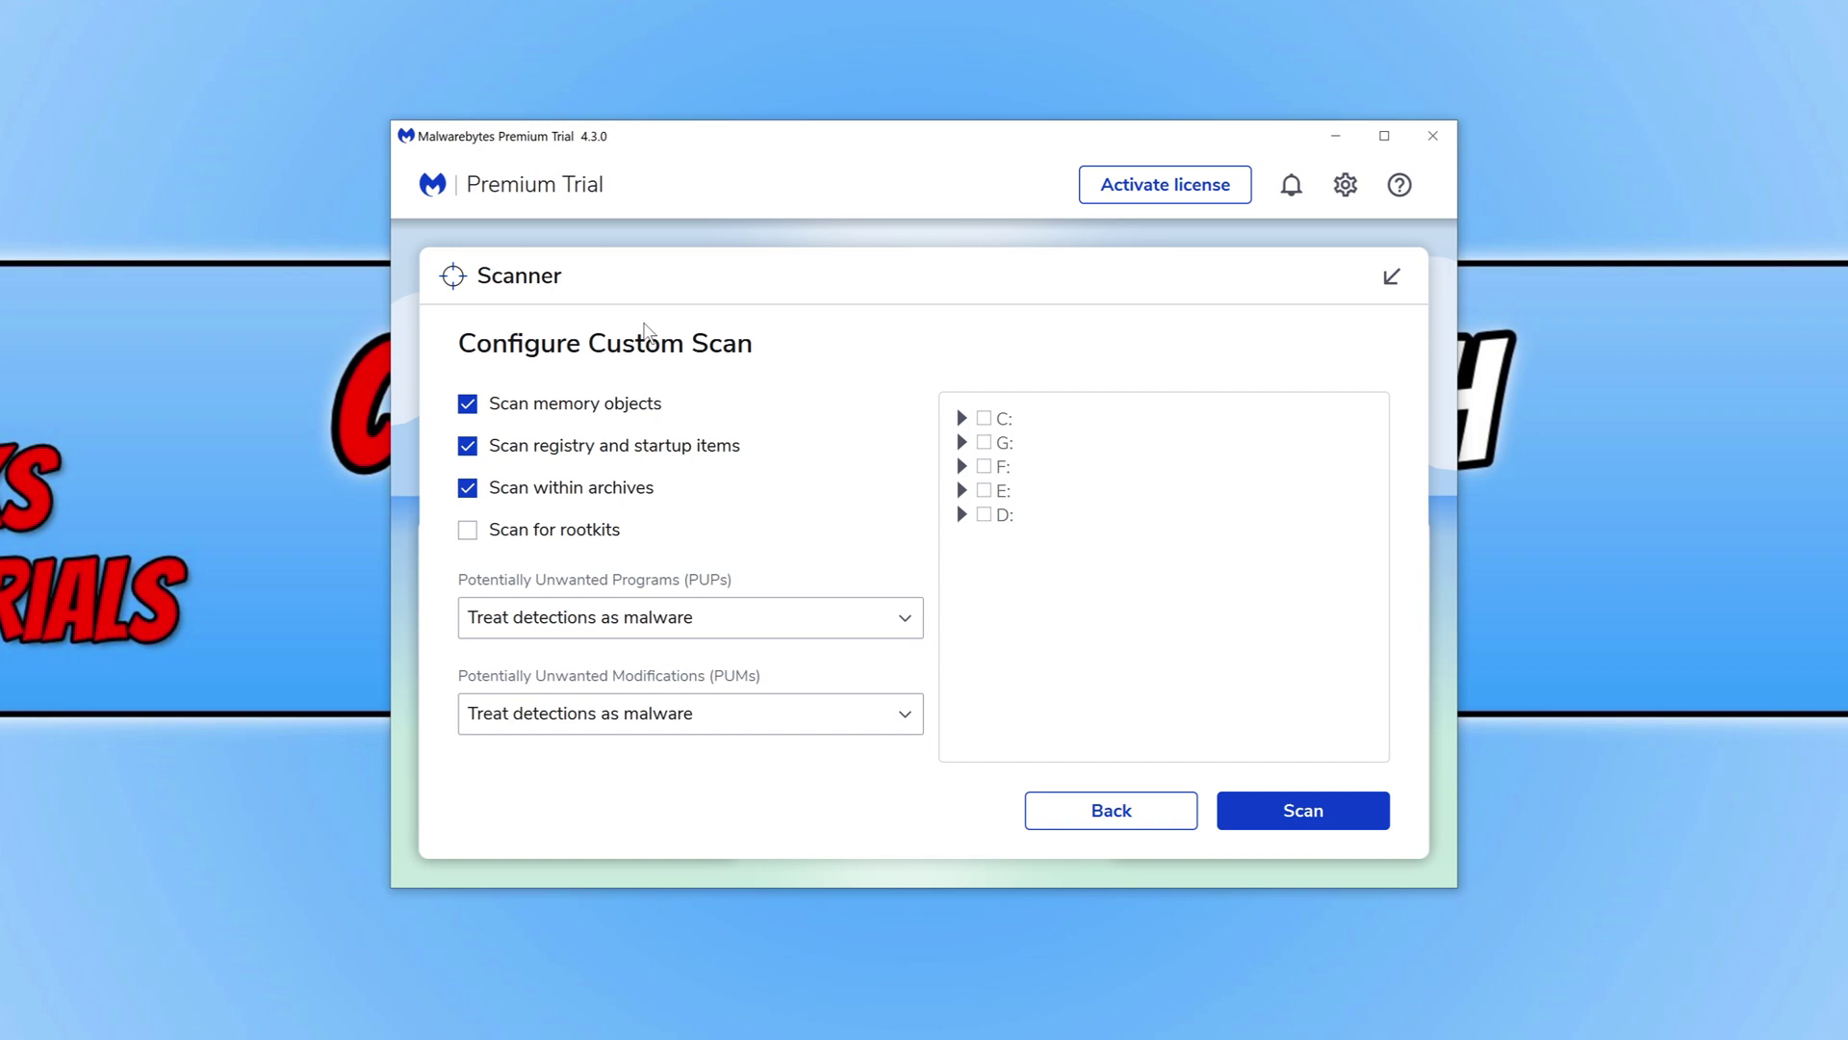
pyautogui.click(528, 536)
pyautogui.click(984, 419)
pyautogui.click(983, 442)
pyautogui.click(984, 466)
pyautogui.click(984, 490)
pyautogui.click(983, 514)
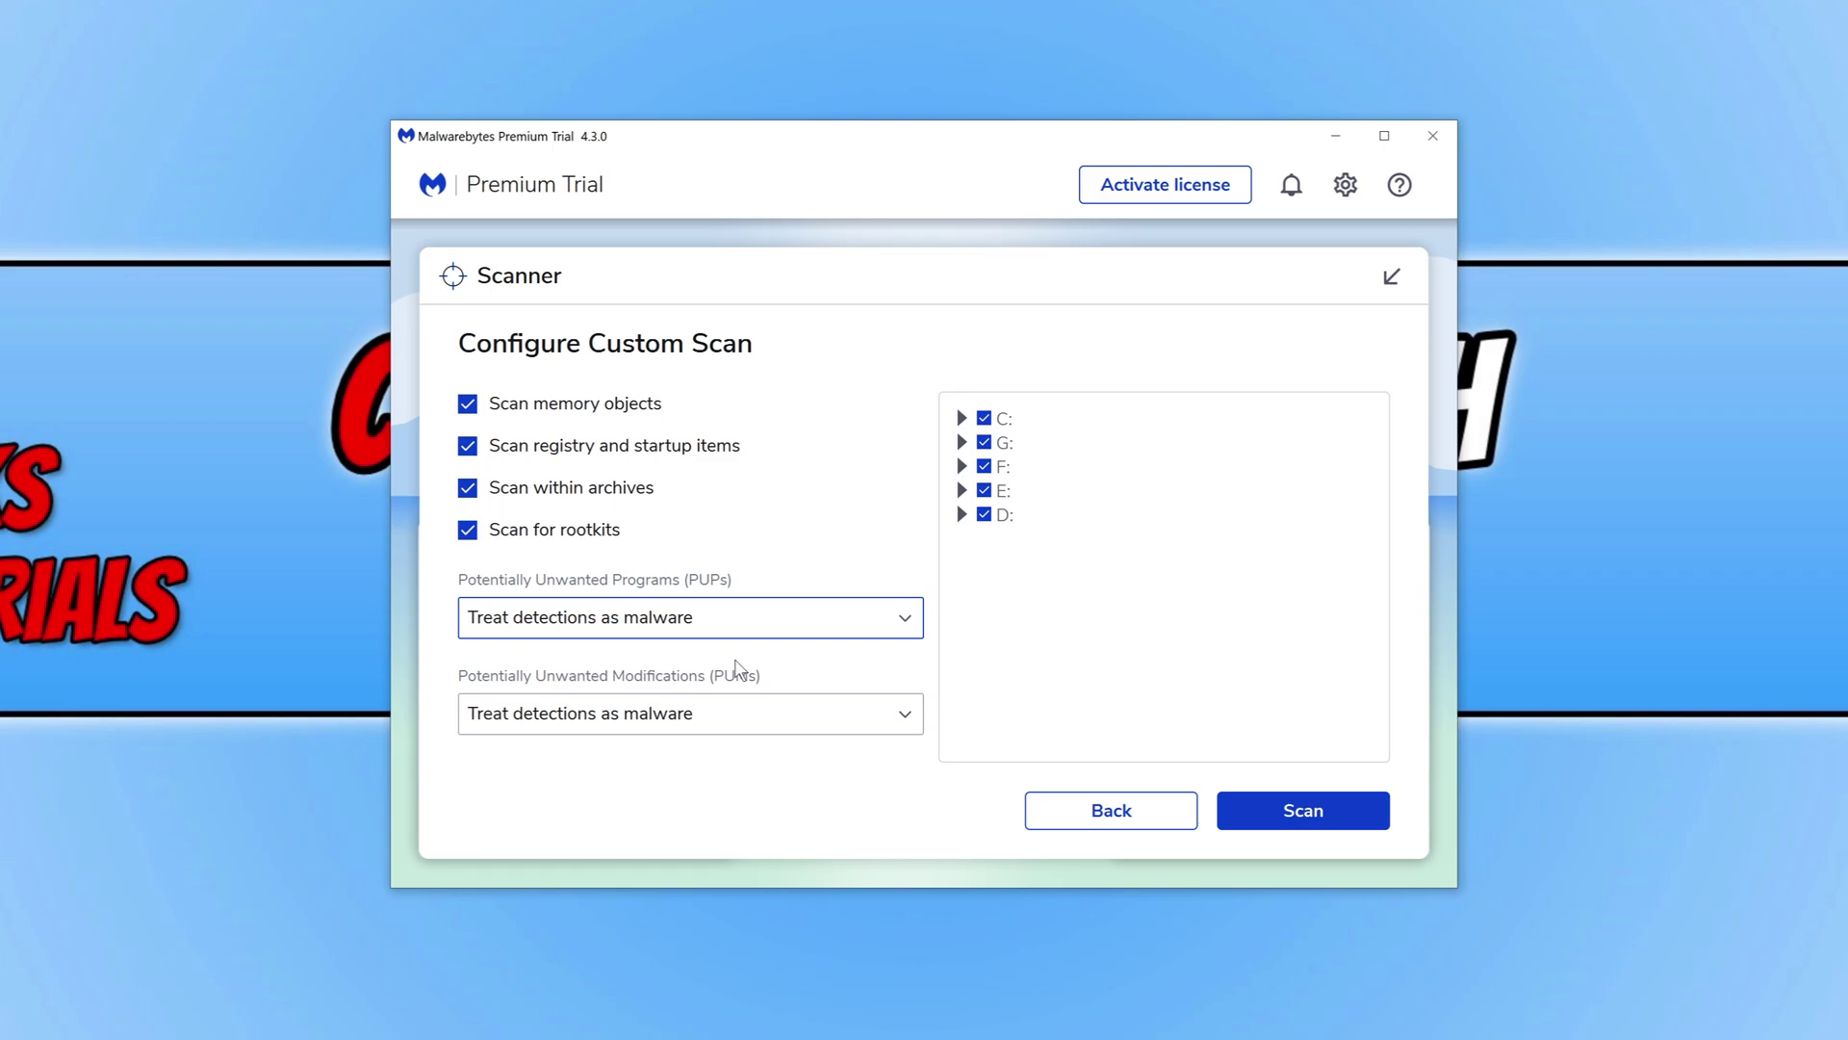
pyautogui.click(1378, 812)
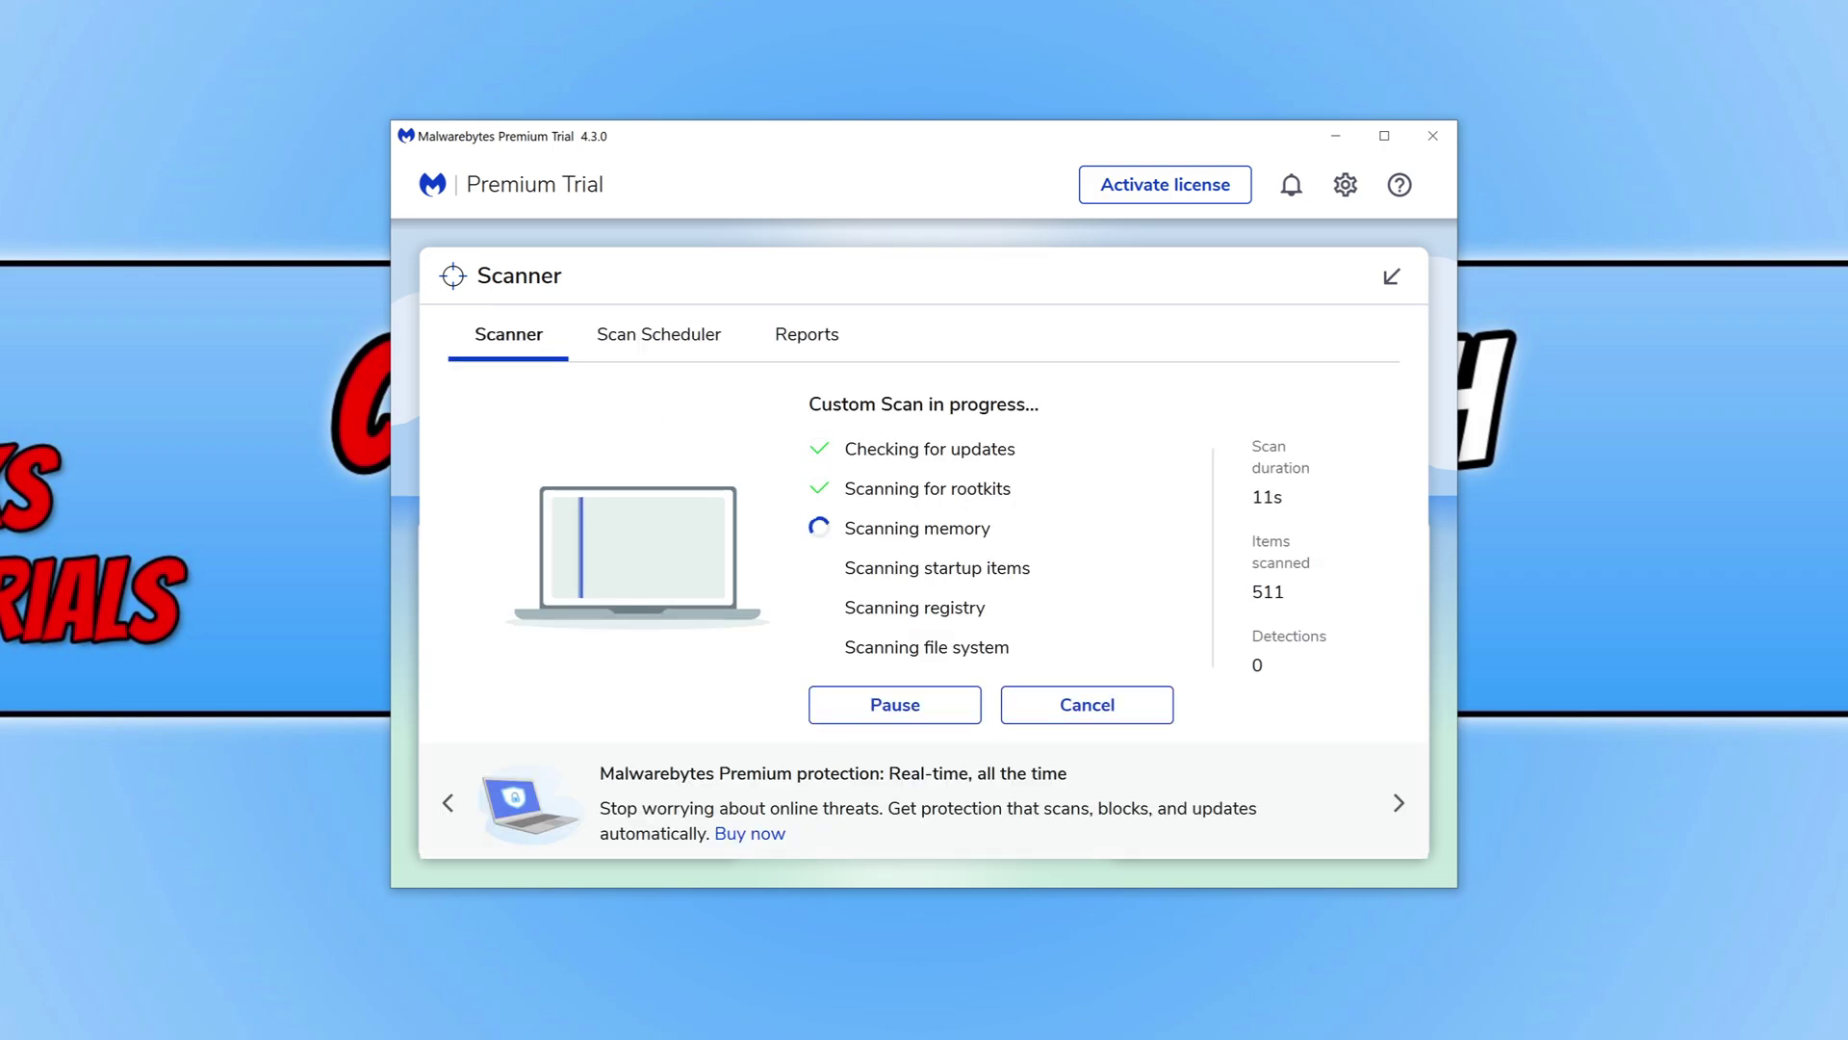